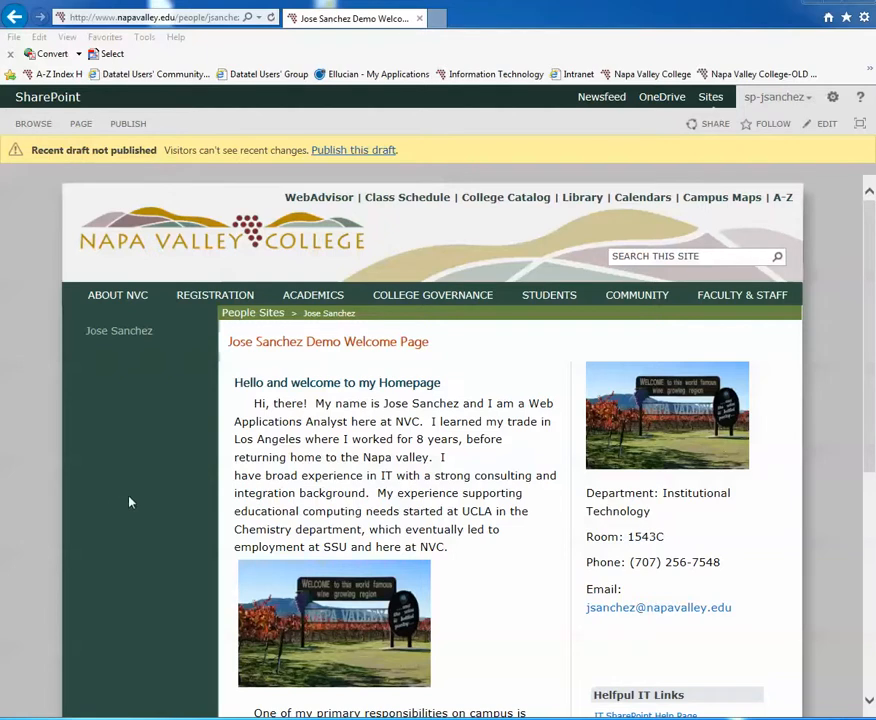
Open the site's Navigation settings and review the global, current and structural navigation sections.
left_click(833, 98)
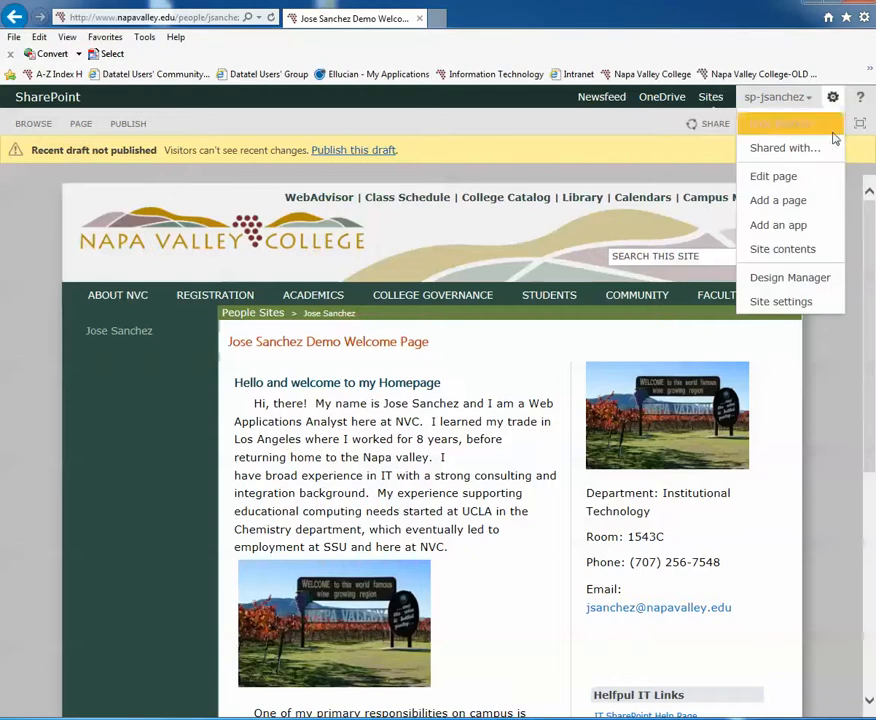
left_click(776, 301)
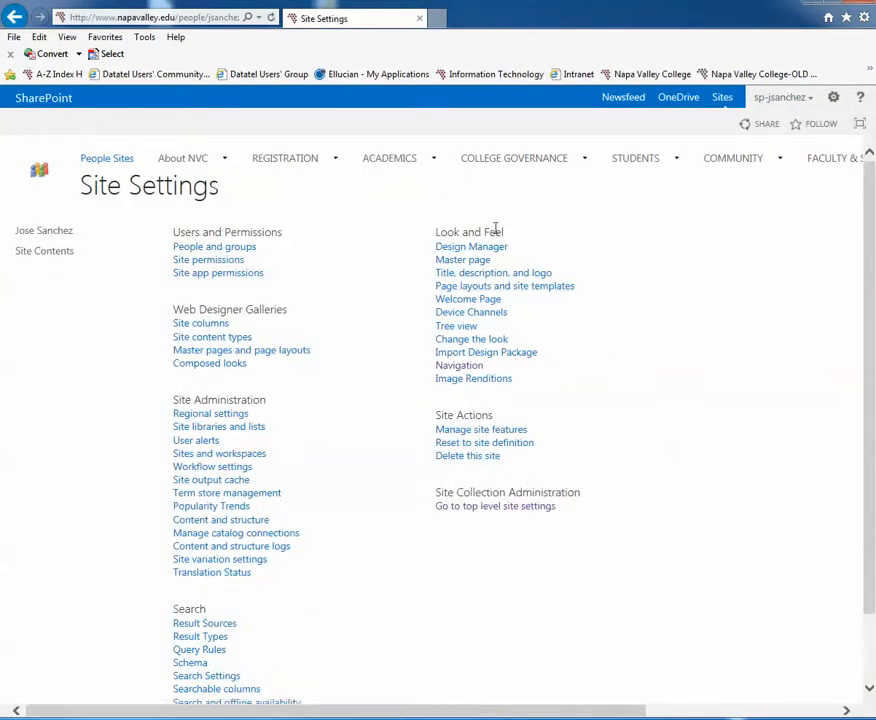
left_click(462, 367)
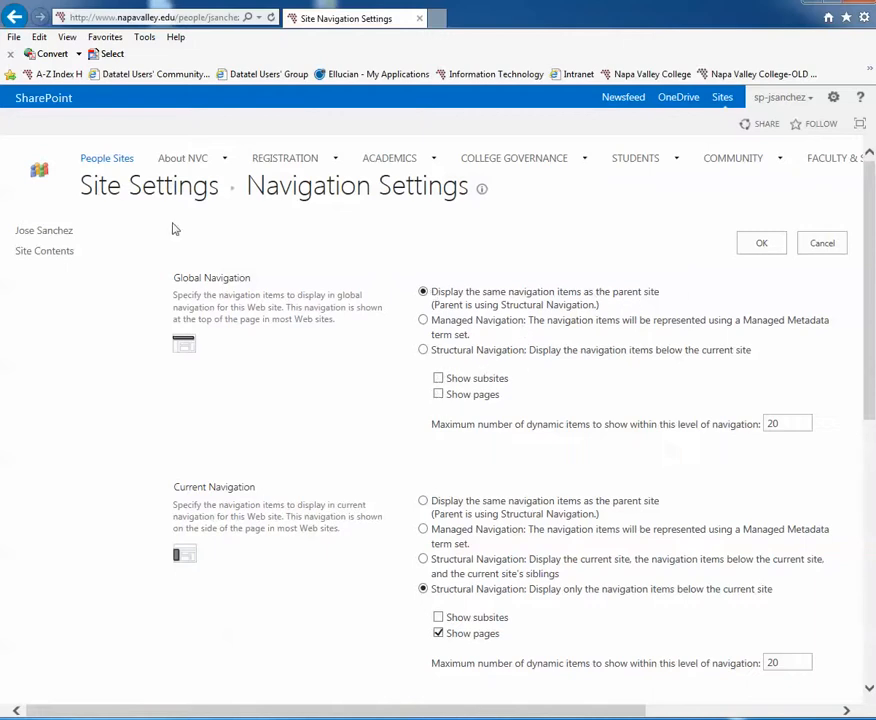
mouse_move(285, 165)
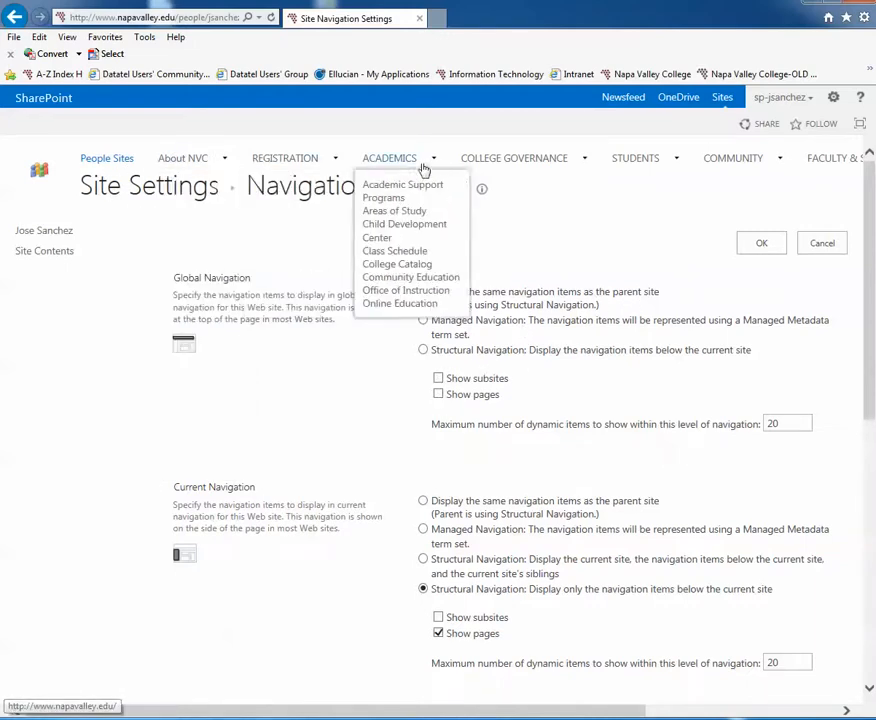
mouse_move(738, 165)
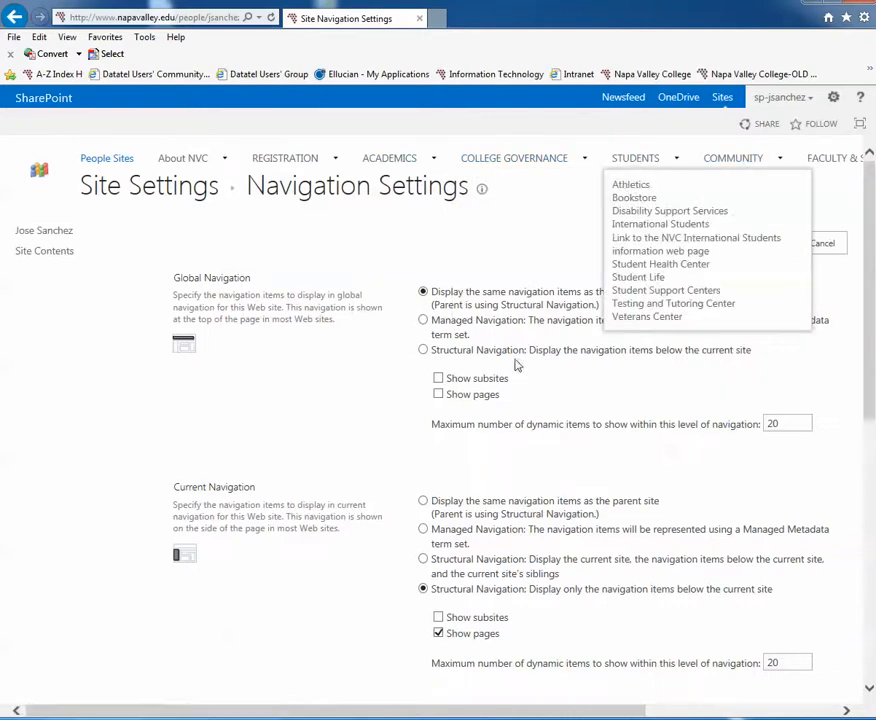
scroll(465, 424, "down", 1)
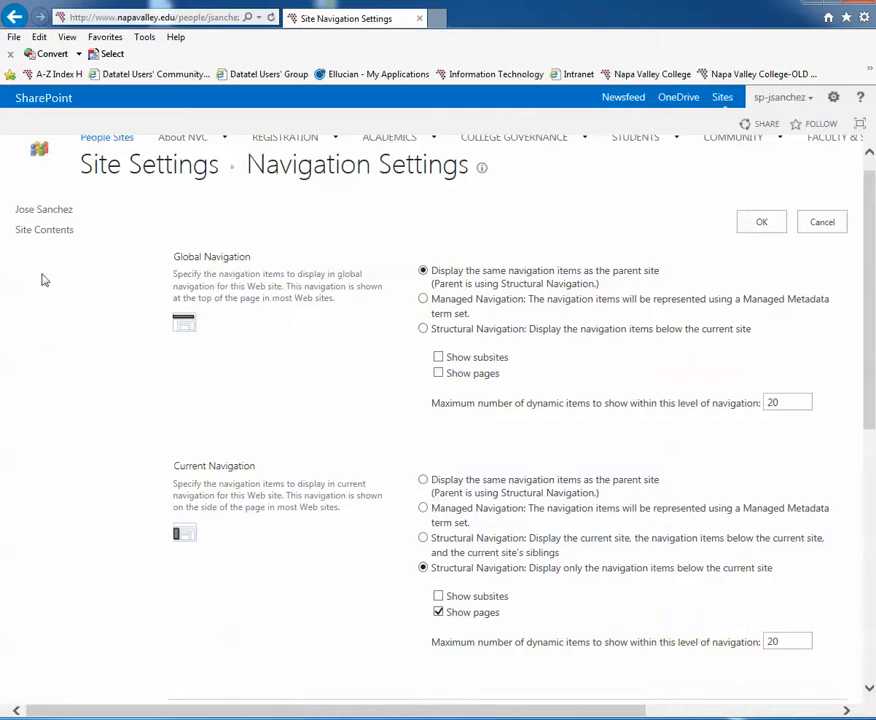
scroll(141, 436, "down", 3)
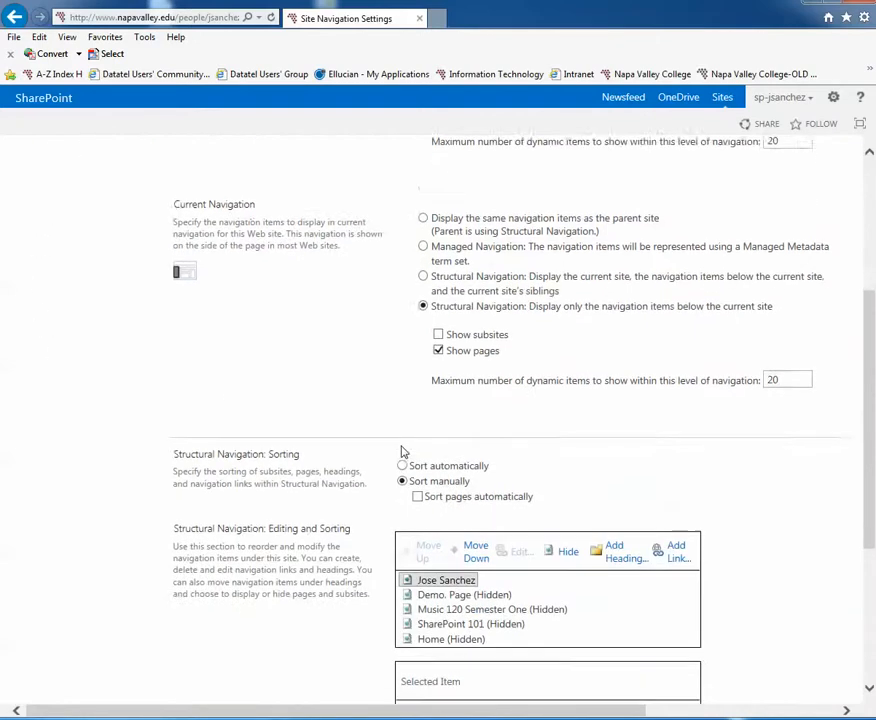
scroll(207, 443, "down", 1)
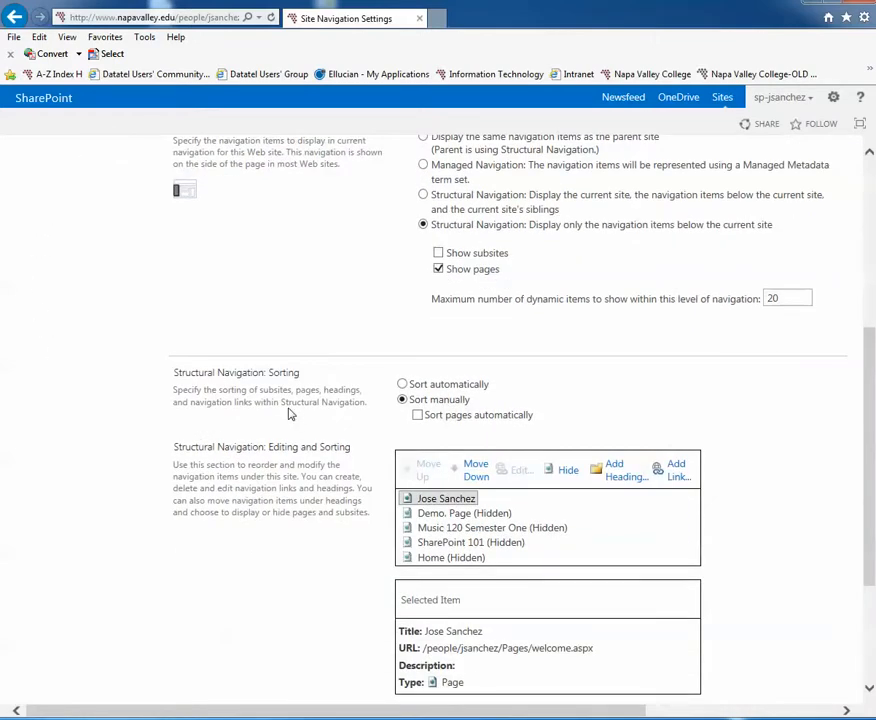
Sort the structural navigation automatically by title in ascending order, and switch back to manual sorting.
left_click(403, 385)
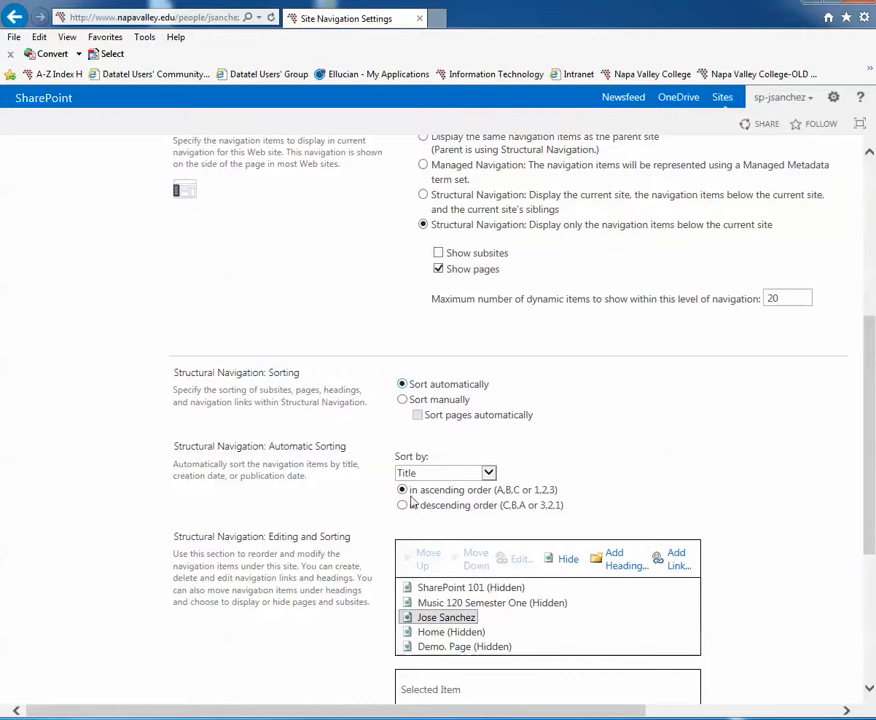
scroll(423, 482, "down", 1)
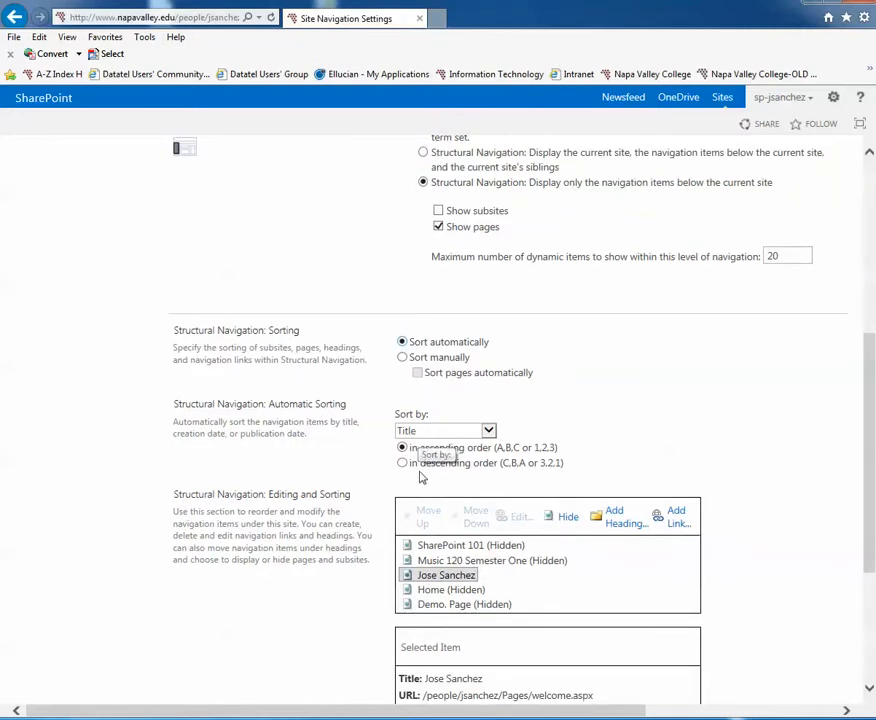
scroll(401, 355, "down", 1)
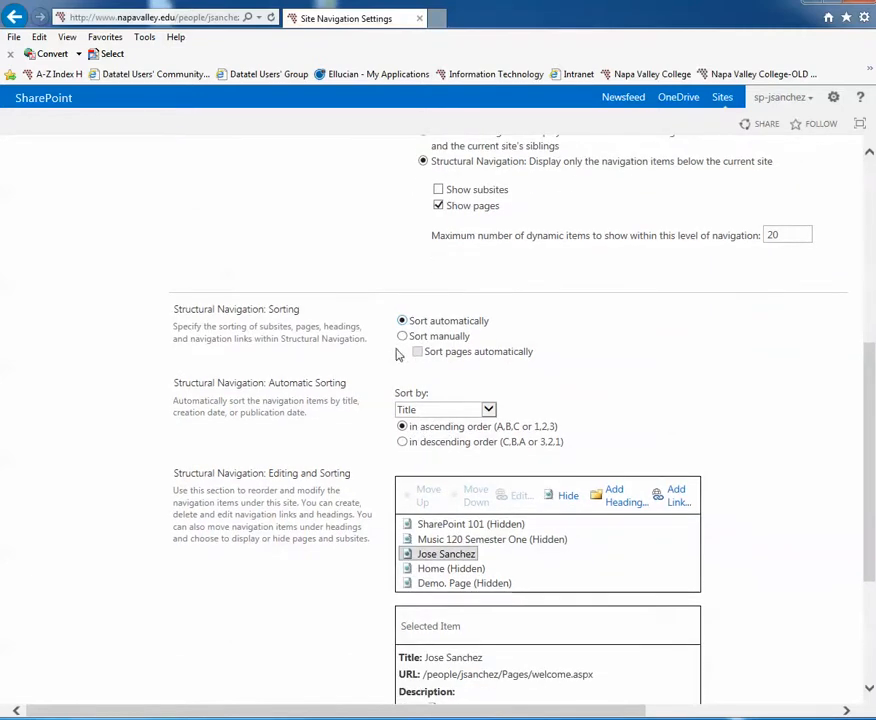
left_click(402, 337)
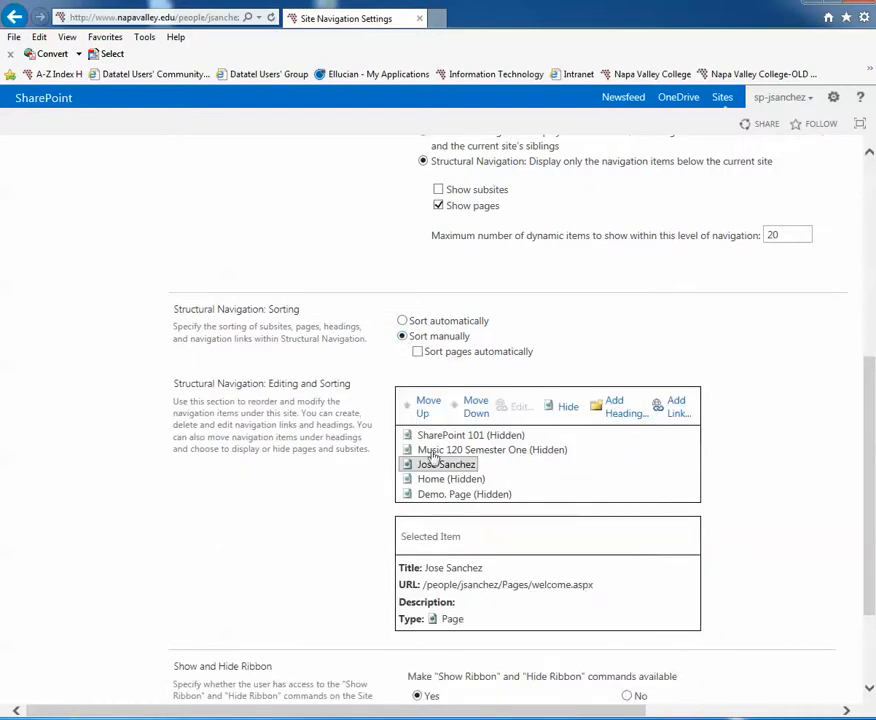
Examine the page items in the structural navigation list, checking the title and URL of individual entries.
scroll(434, 465, "down", 1)
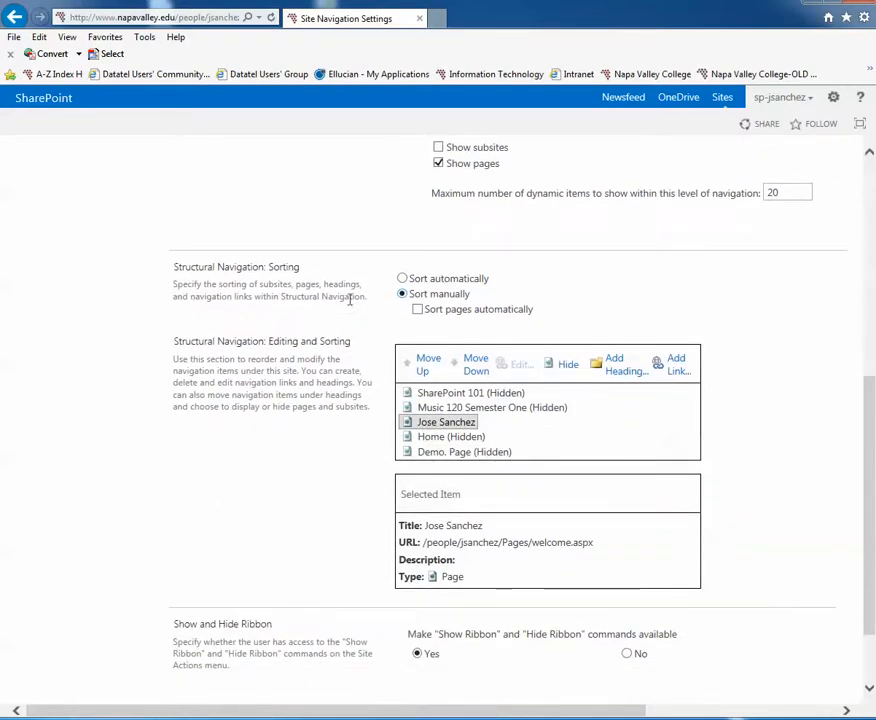
scroll(350, 299, "down", 1)
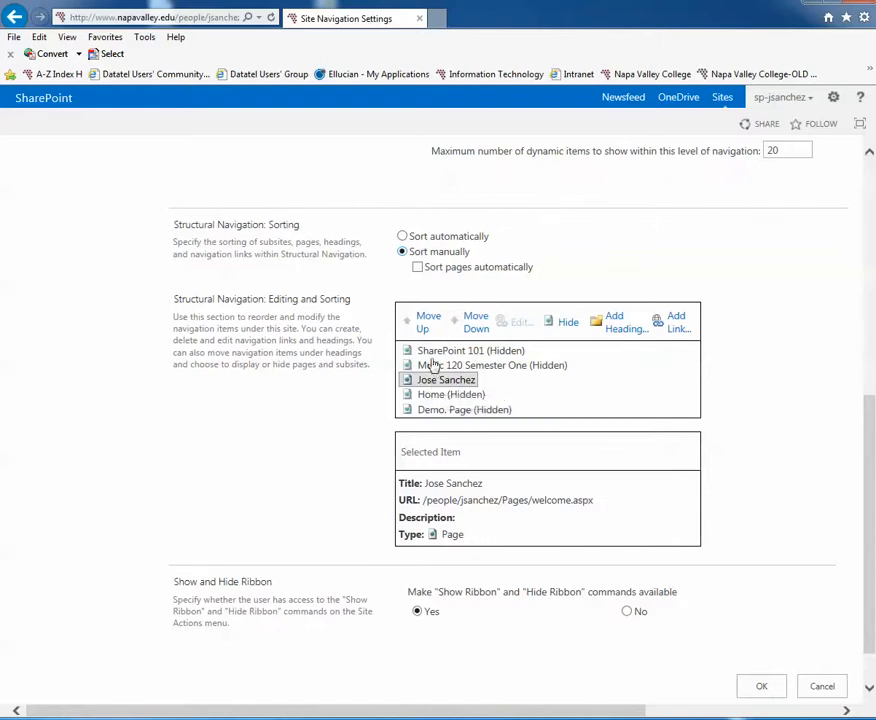
scroll(428, 380, "up", 8)
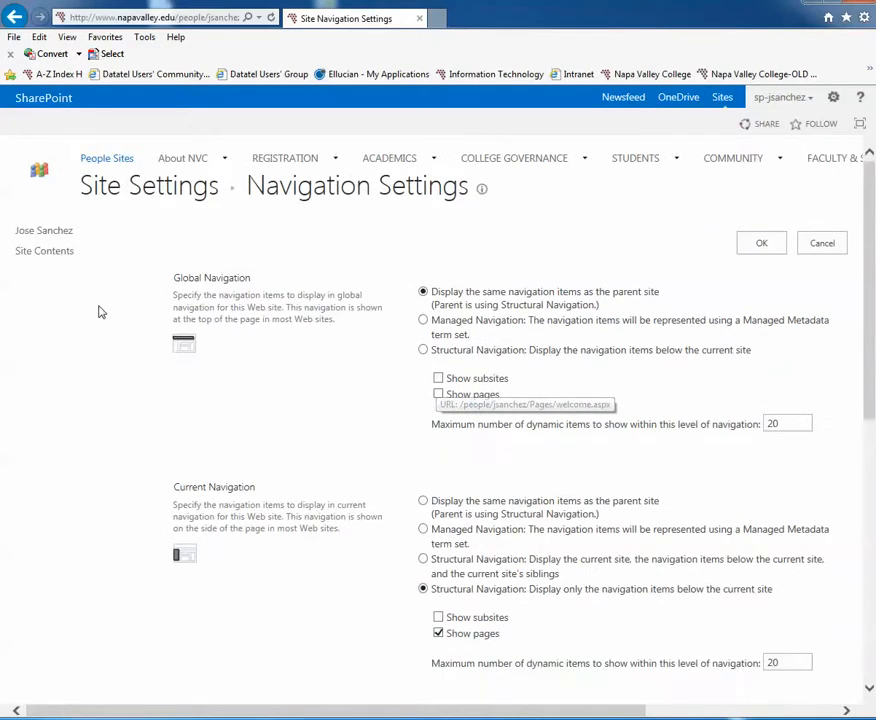
scroll(293, 457, "down", 1)
scroll(293, 457, "down", 4)
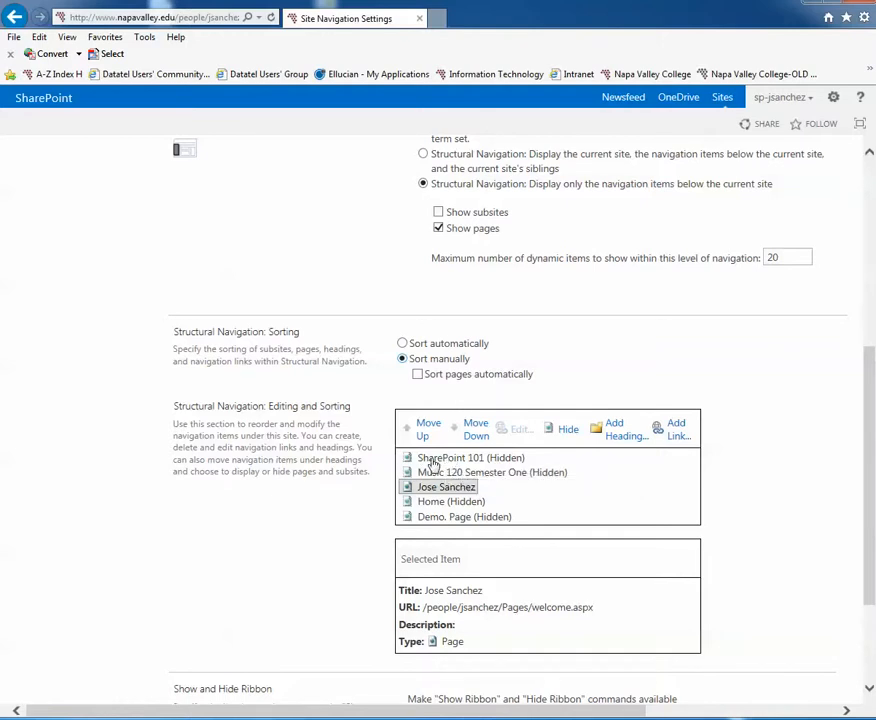
left_click(497, 461)
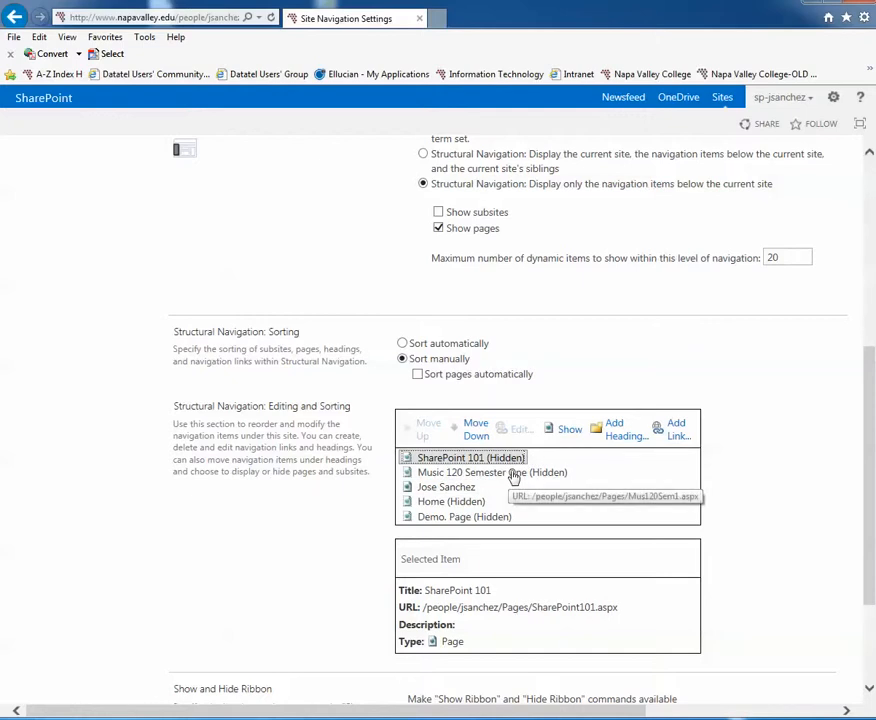
left_click(513, 473)
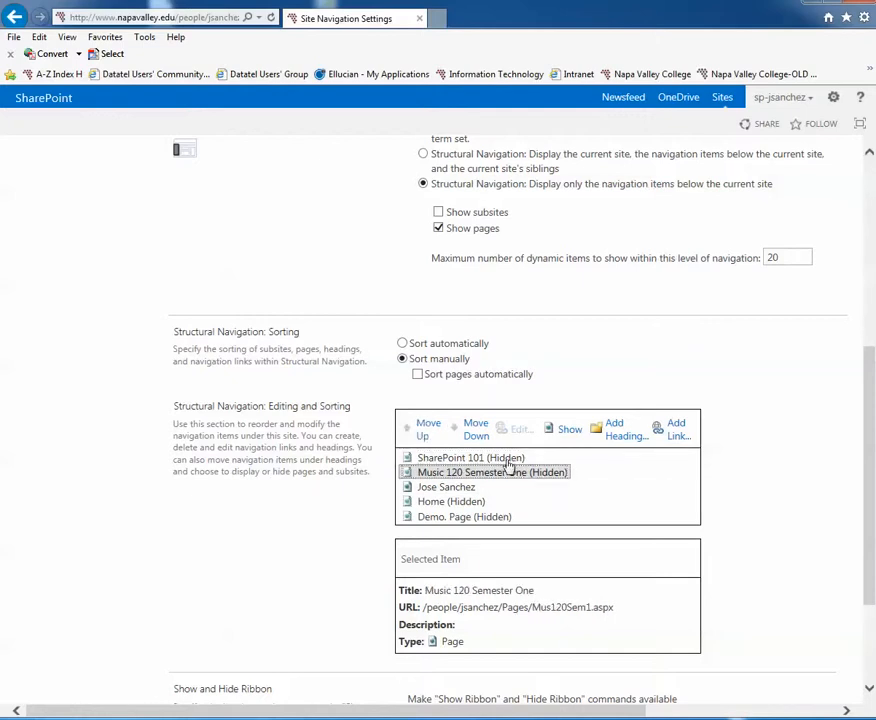
left_click(464, 490)
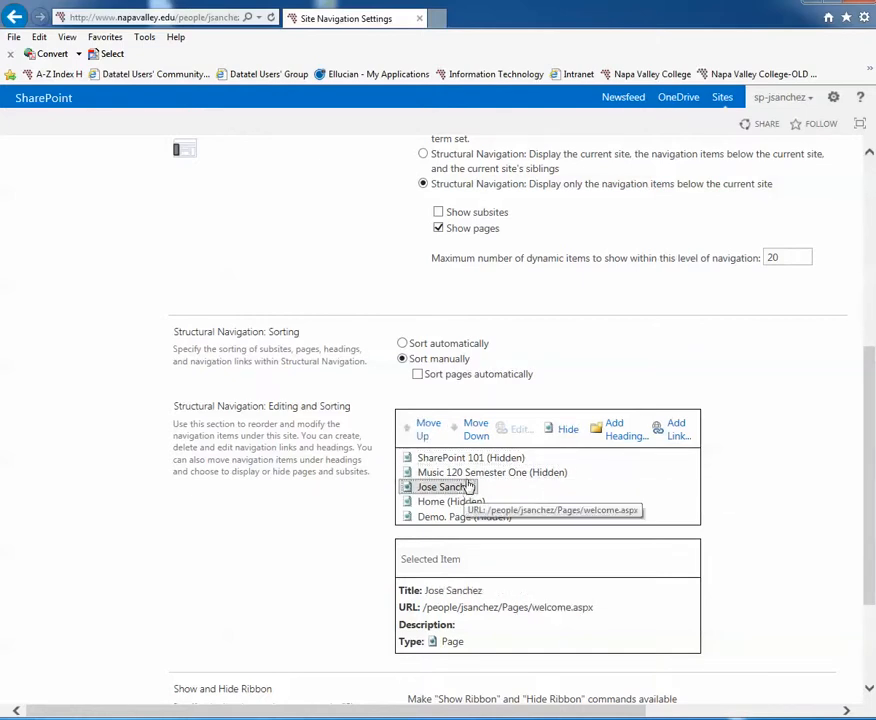
left_click(452, 472)
Try showing the SharePoint 101 page in the navigation and hide it again.
left_click(454, 460)
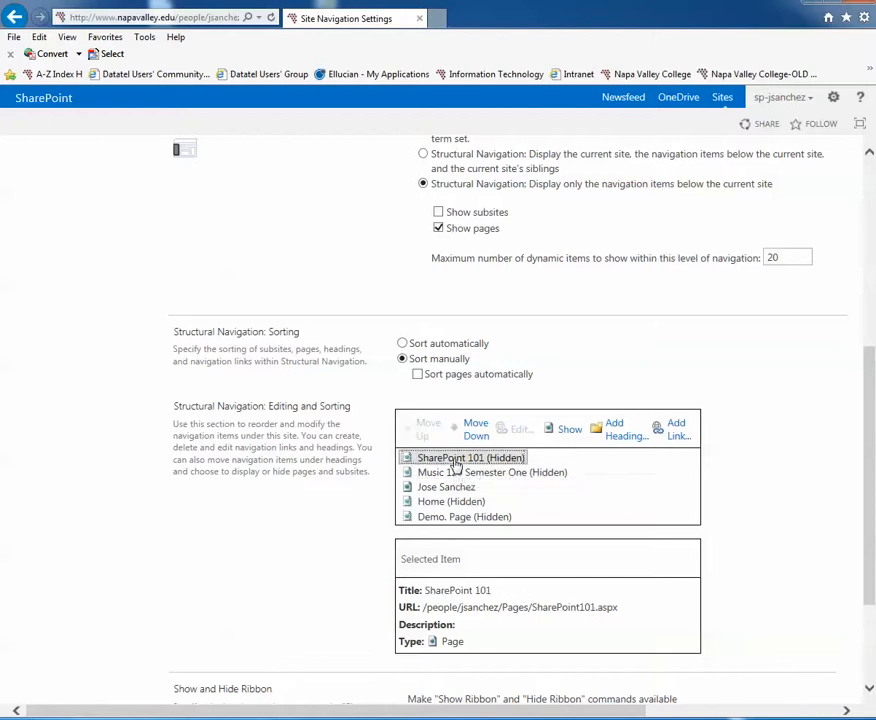
left_click(570, 433)
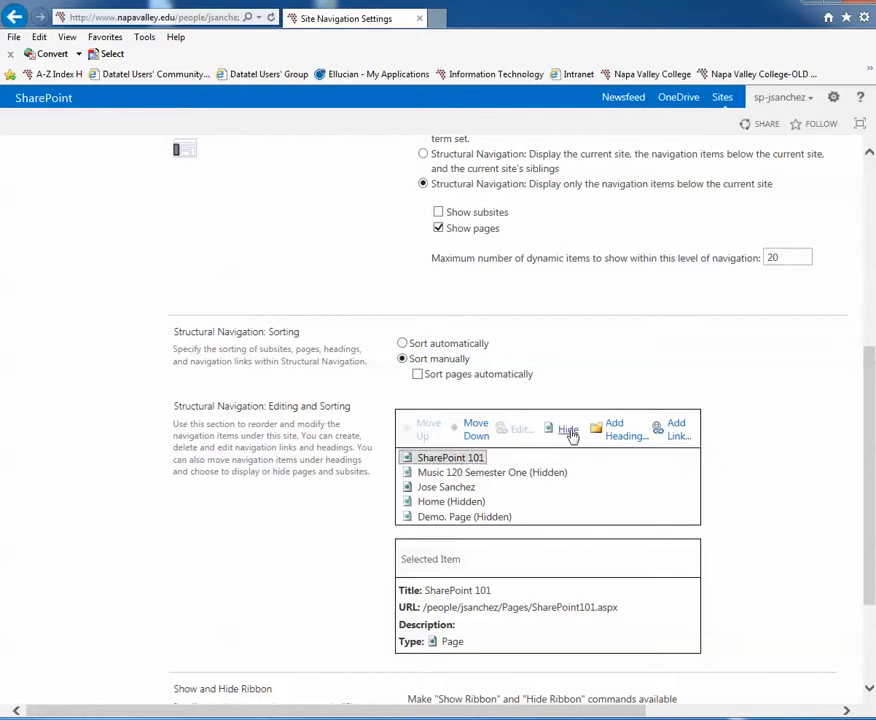
left_click(569, 432)
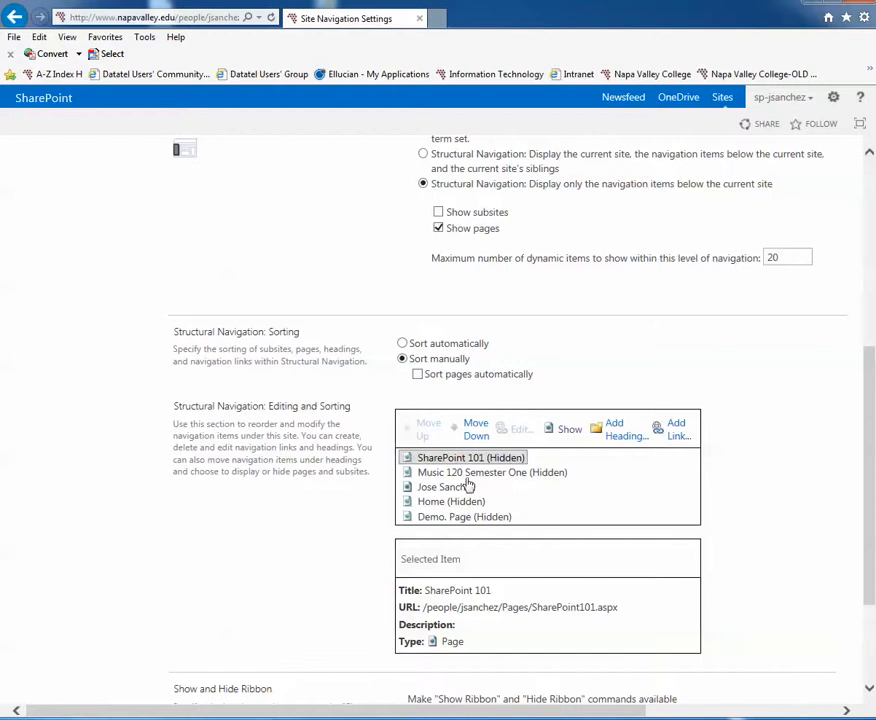
Show the Music 120 Semester One and SharePoint 101 pages in the structural navigation and save the settings.
left_click(440, 503)
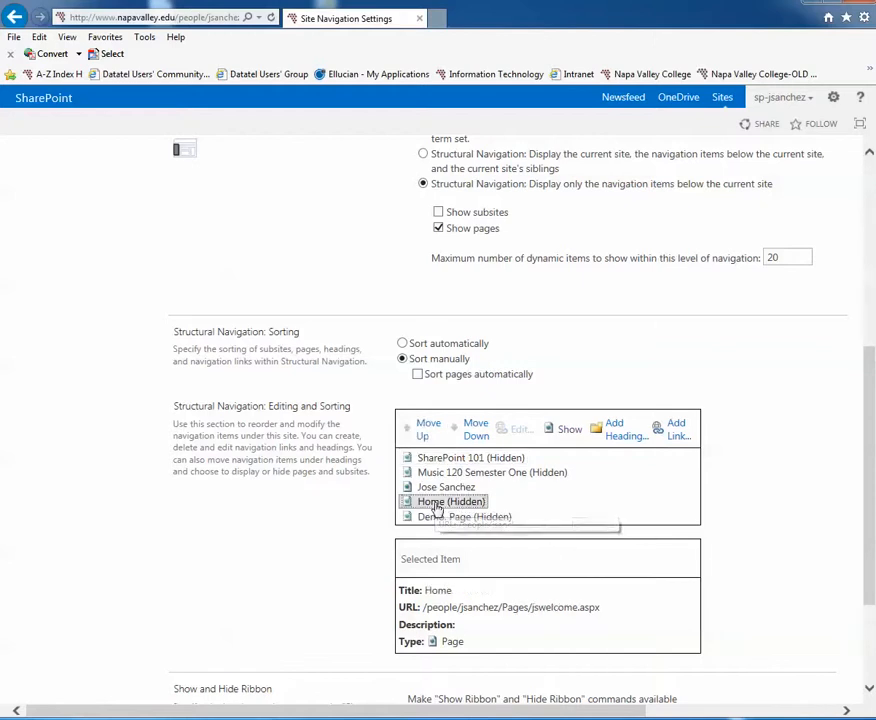
left_click(450, 476)
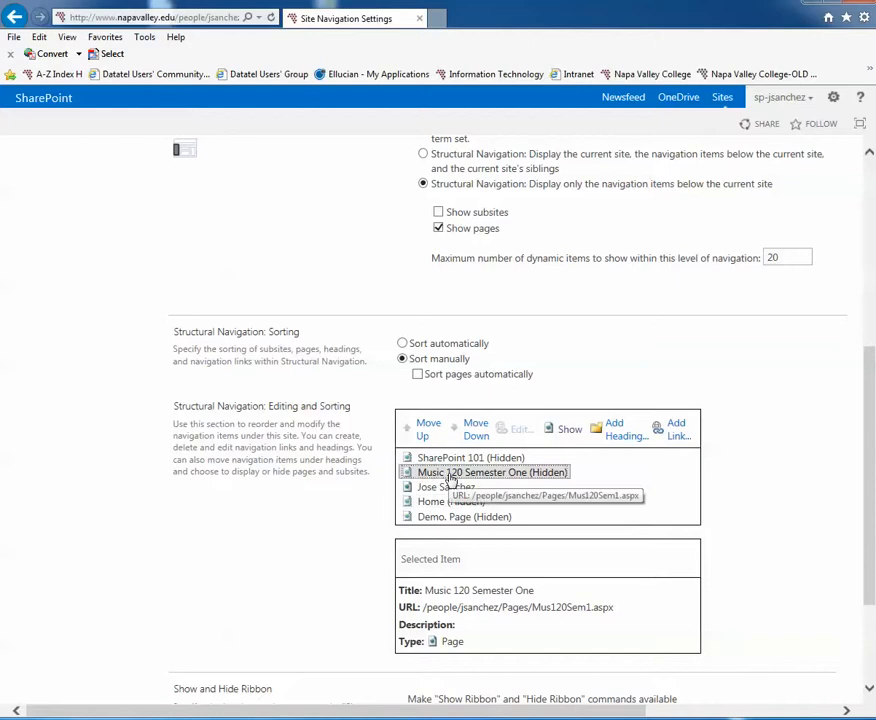
left_click(562, 430)
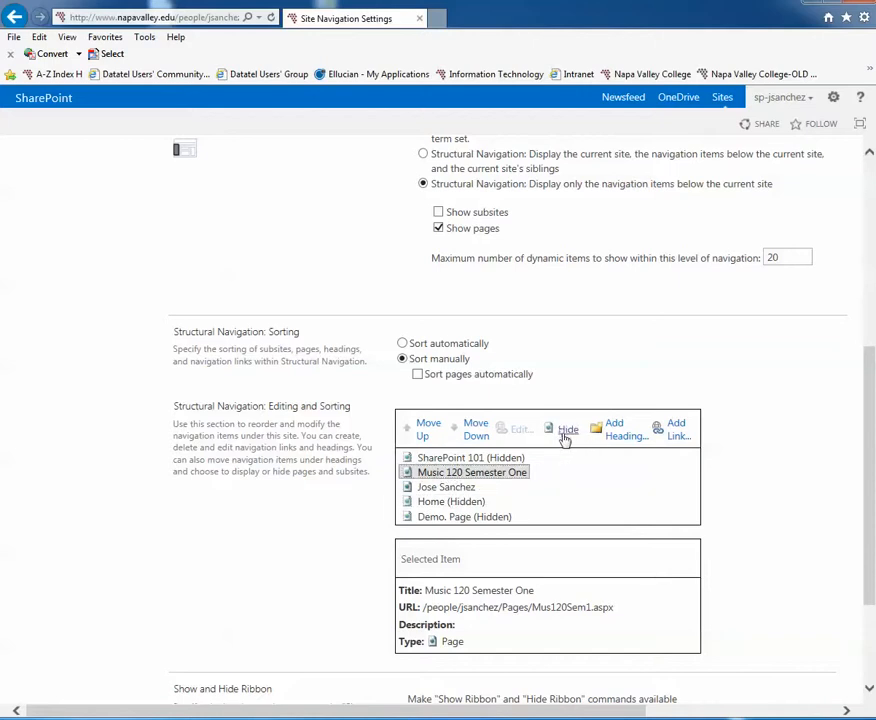
left_click(499, 458)
left_click(570, 432)
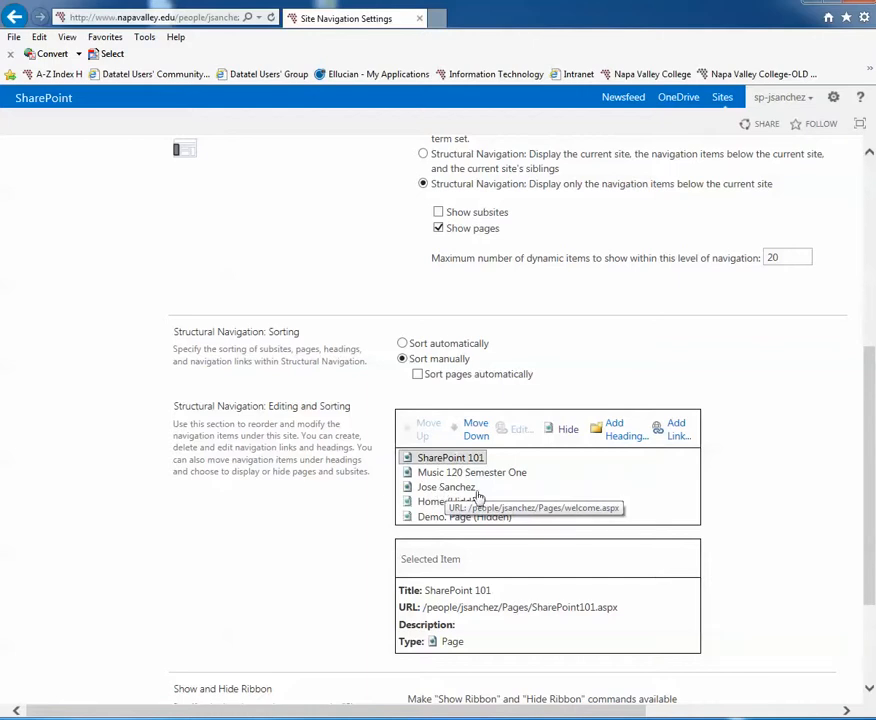
scroll(470, 485, "down", 3)
scroll(762, 640, "down", 1)
left_click(762, 667)
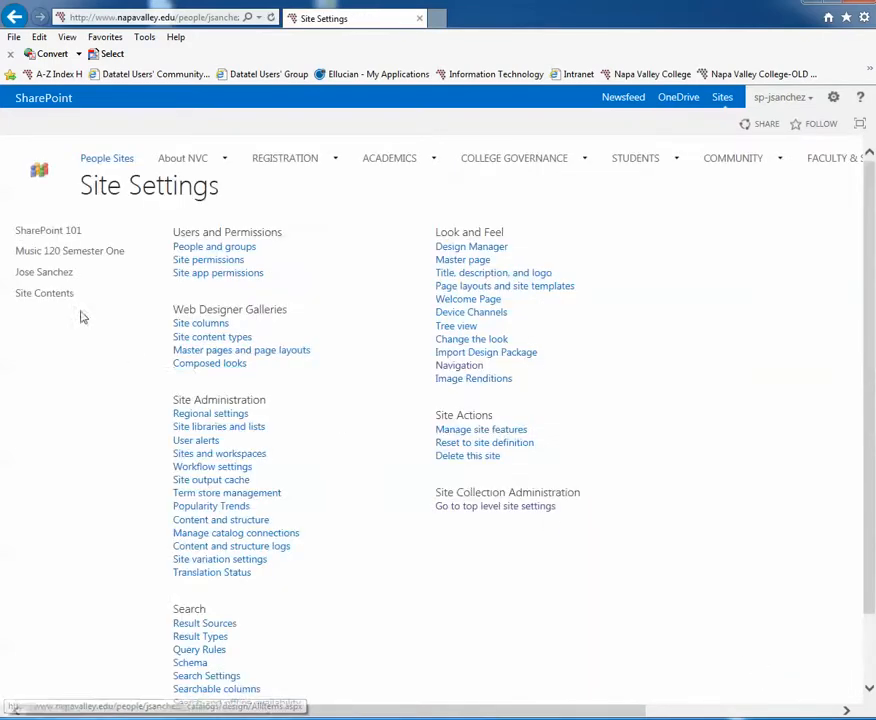
scroll(413, 465, "down", 2)
scroll(415, 460, "up", 2)
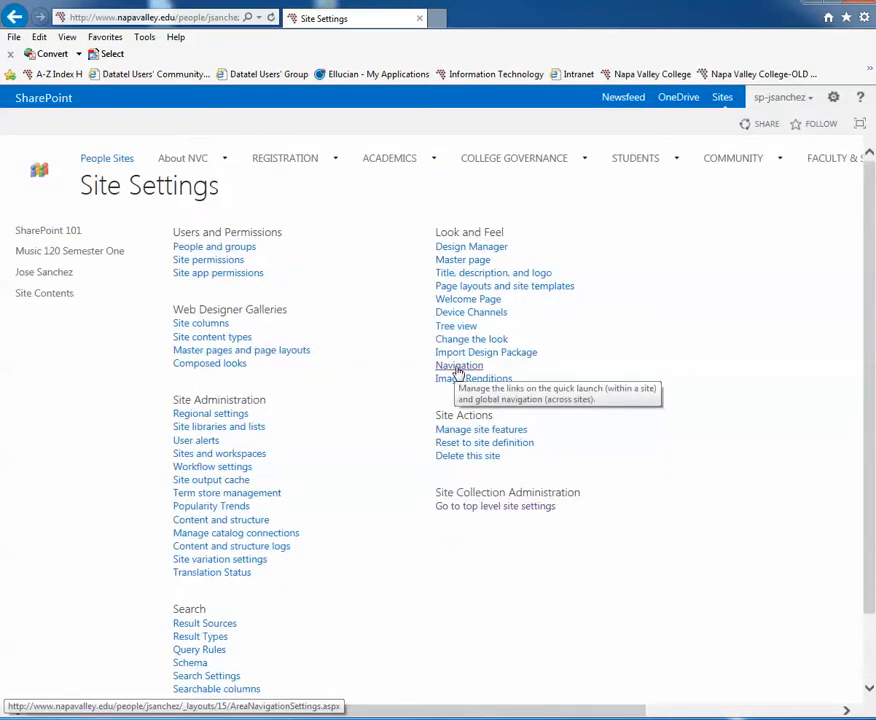
Reopen the Navigation settings, move the welcome.aspx page to the beginning of the navigation list, and save.
left_click(458, 367)
scroll(460, 480, "down", 4)
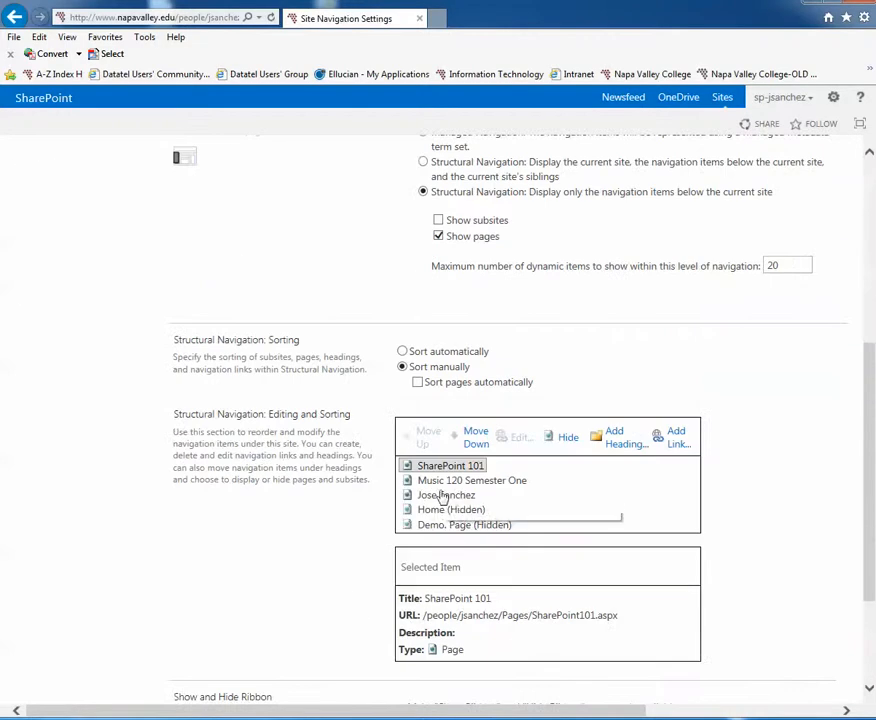
left_click(445, 495)
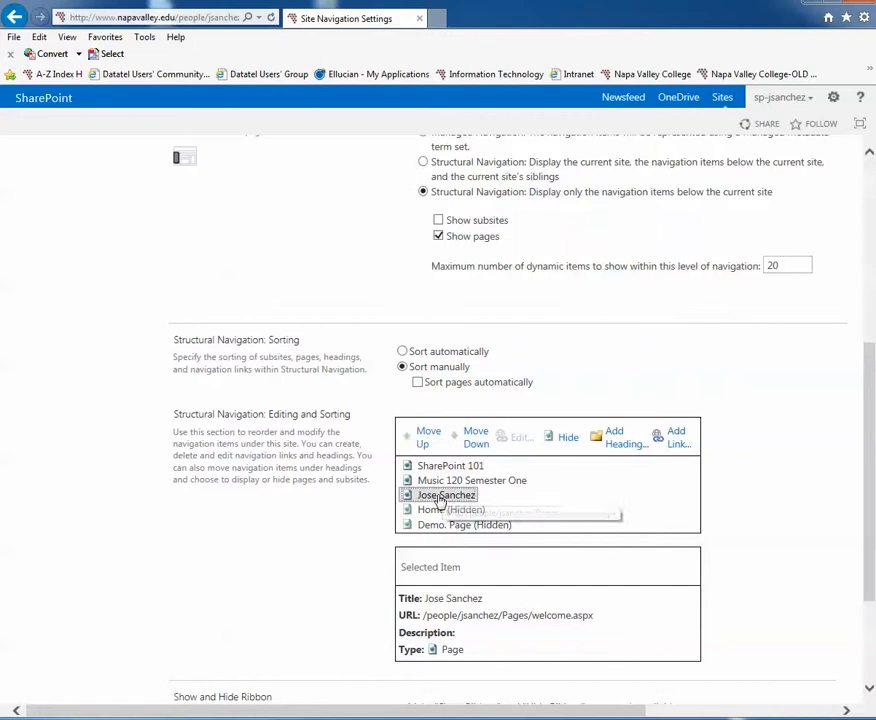
left_click(428, 440)
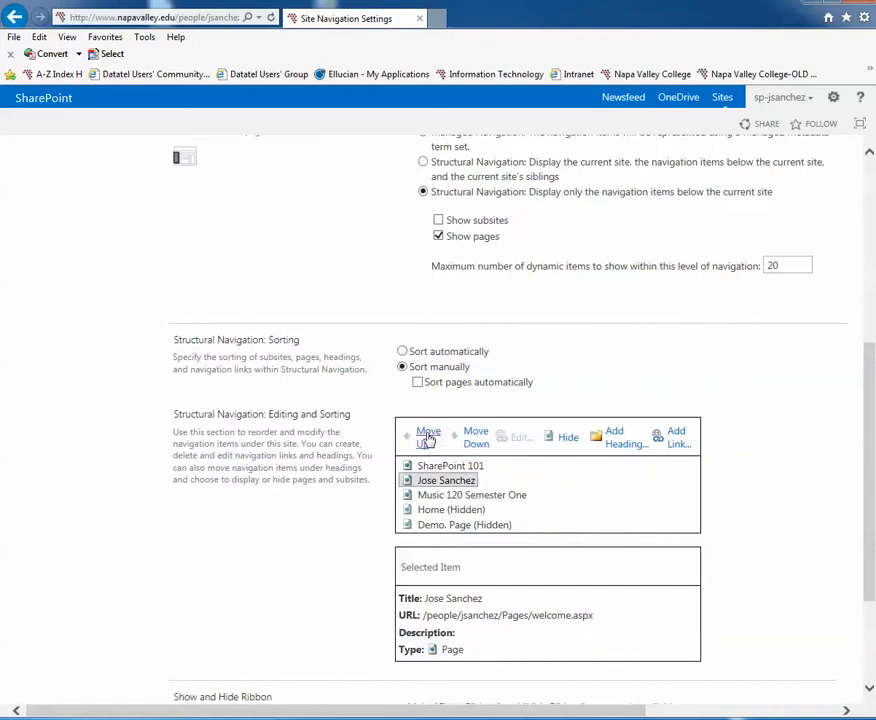
left_click(426, 441)
scroll(537, 470, "down", 3)
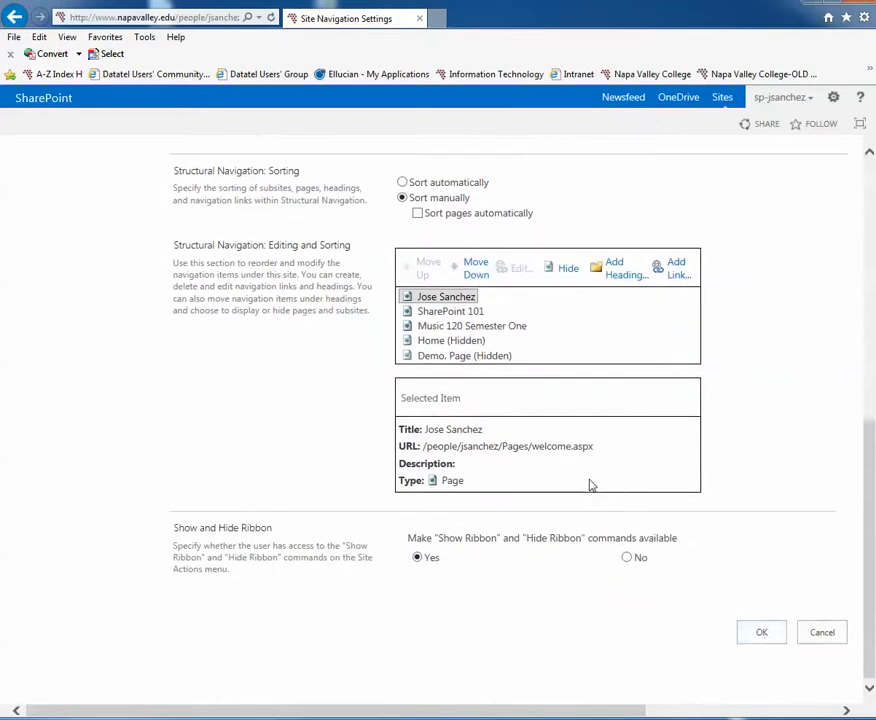
left_click(762, 634)
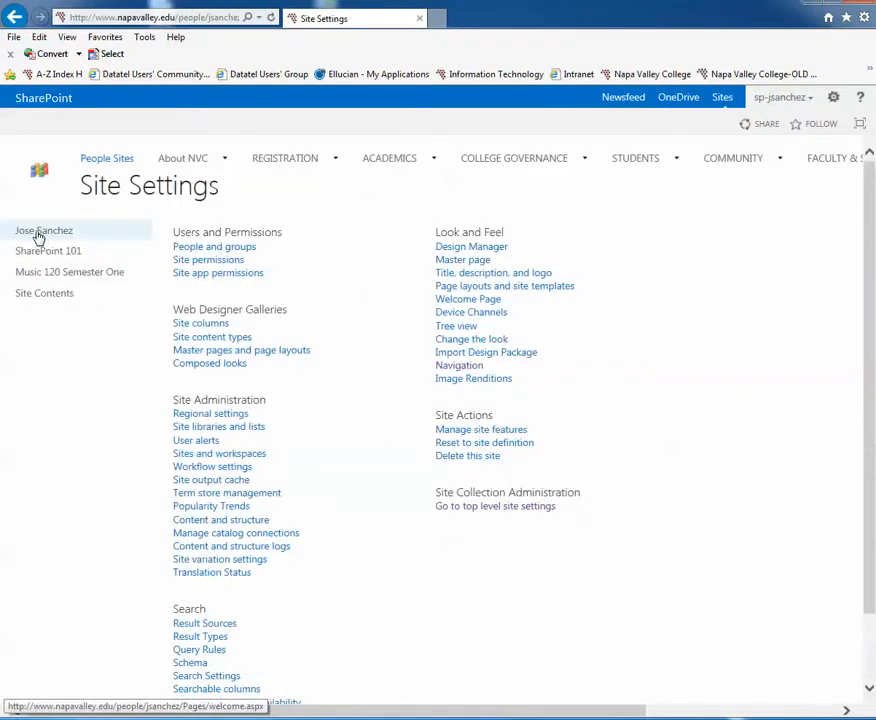
left_click(458, 366)
scroll(480, 400, "down", 5)
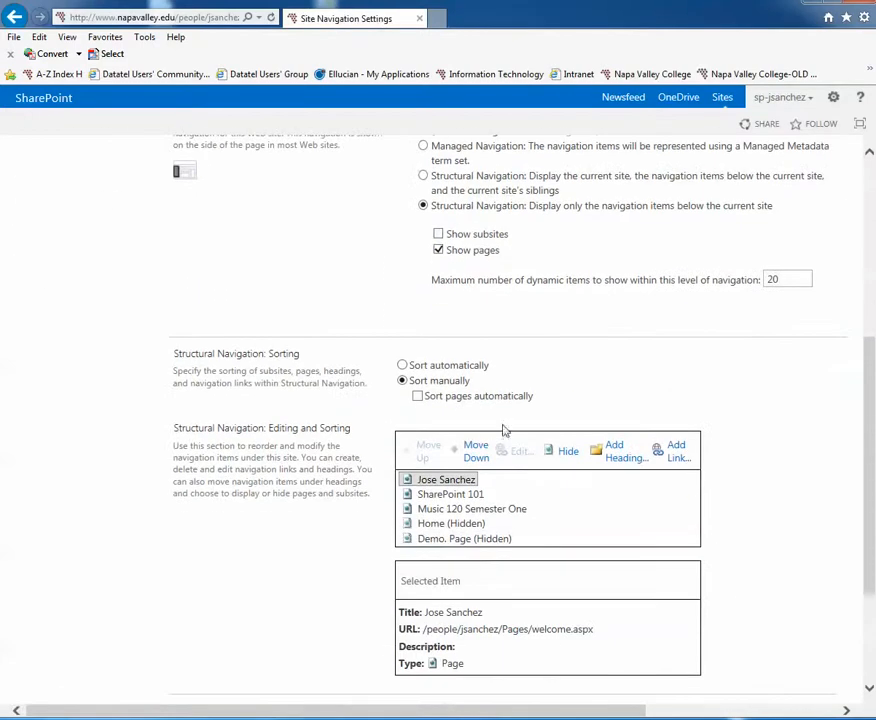
scroll(470, 445, "down", 1)
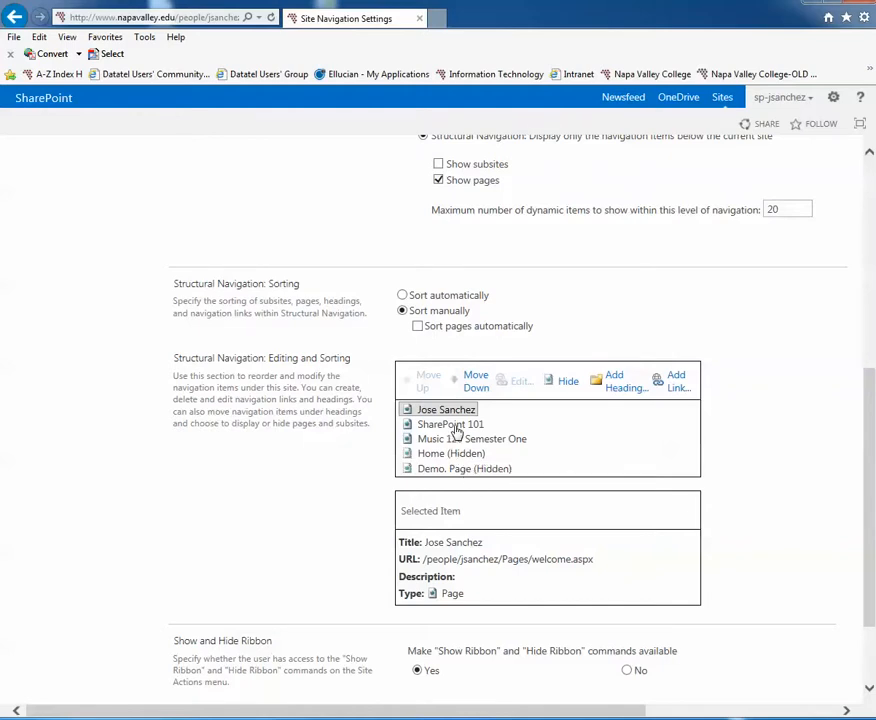
left_click(678, 385)
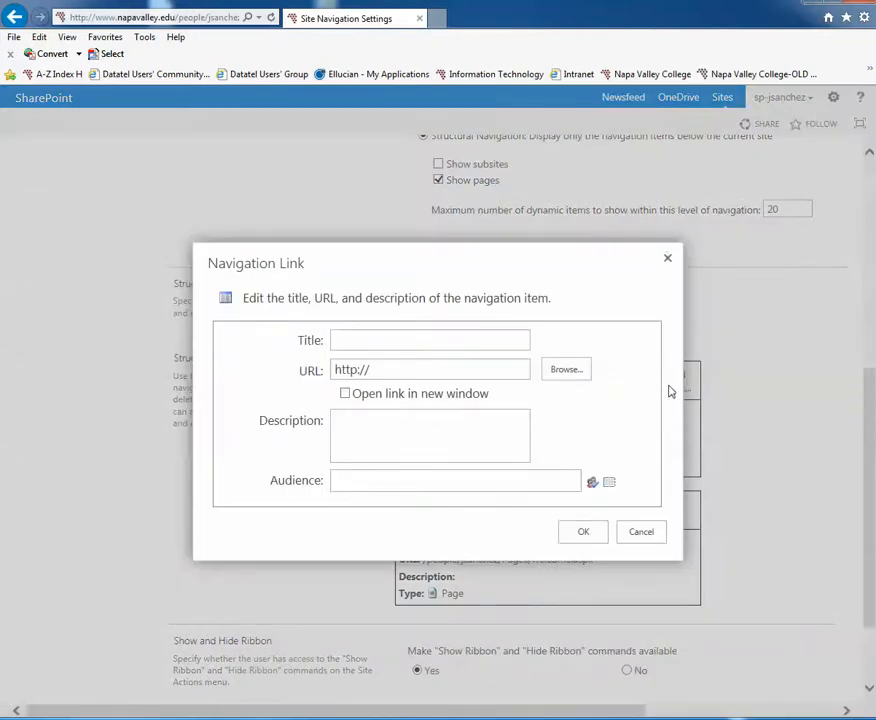
left_click(351, 342)
left_click(384, 370)
type("ww")
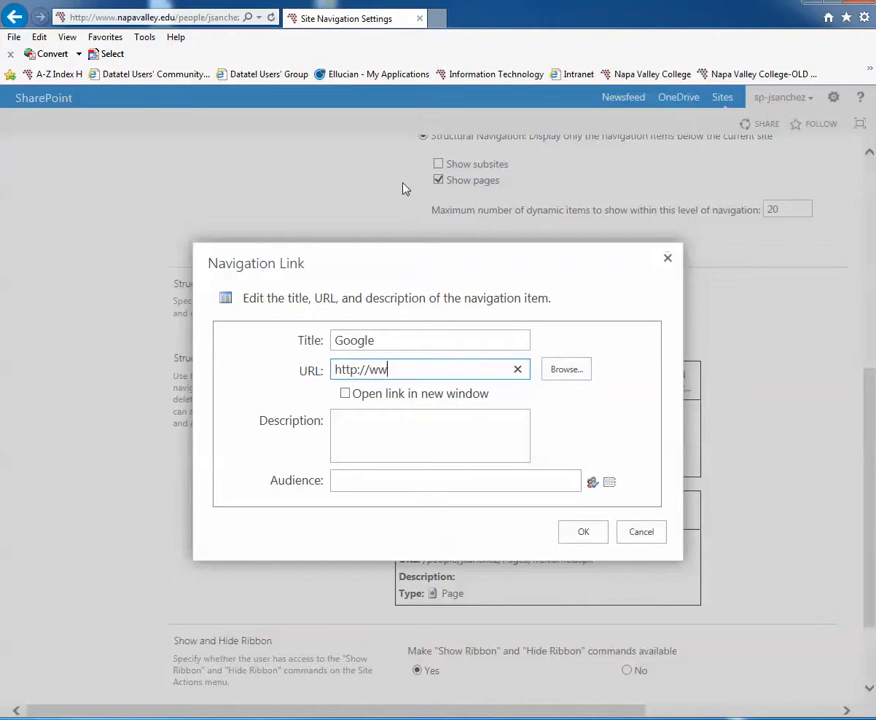
type("w.google.com")
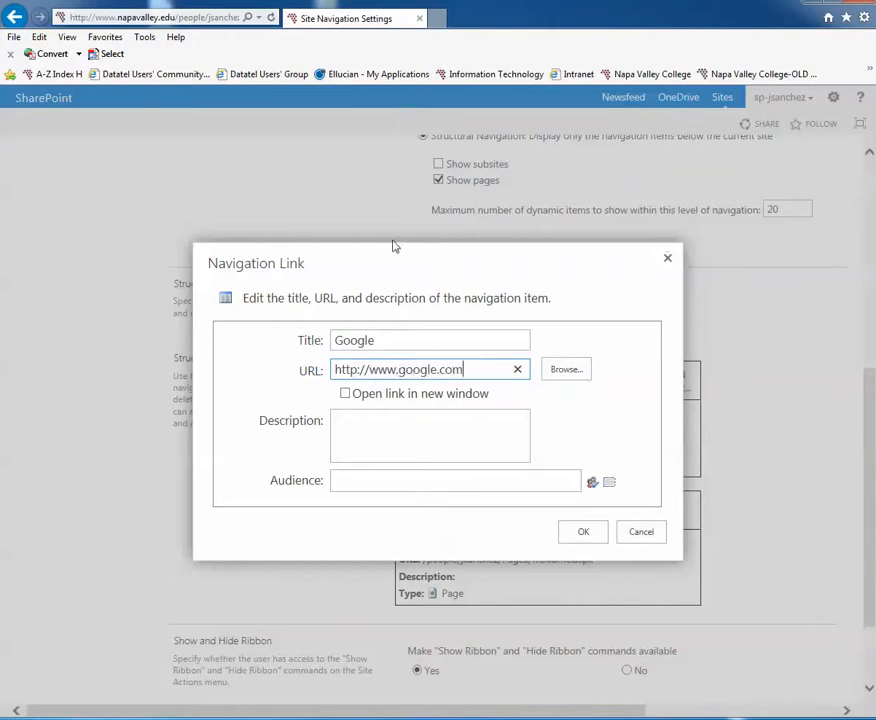
left_click(345, 394)
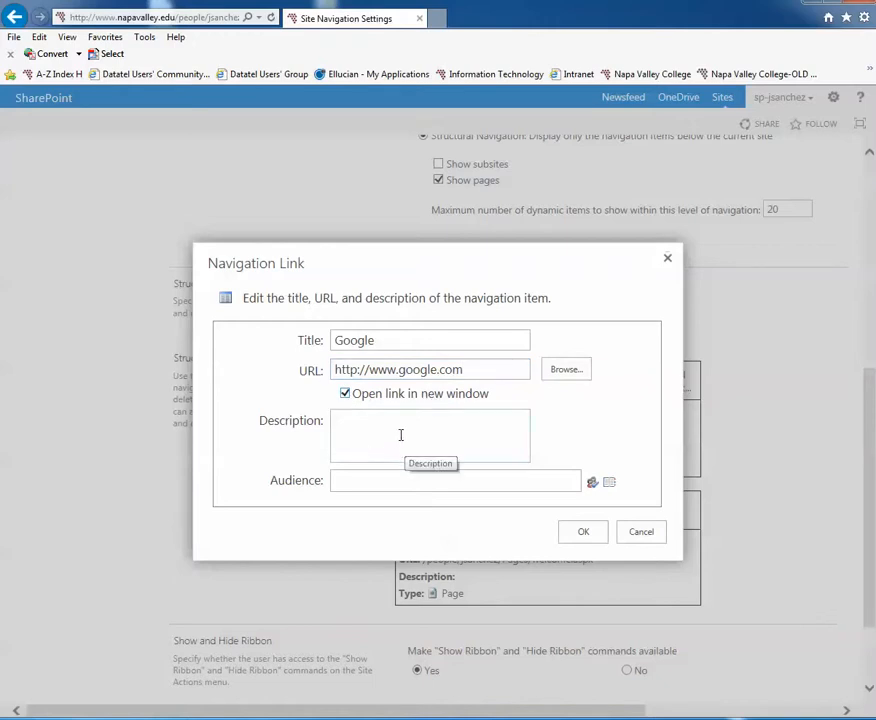
left_click(385, 484)
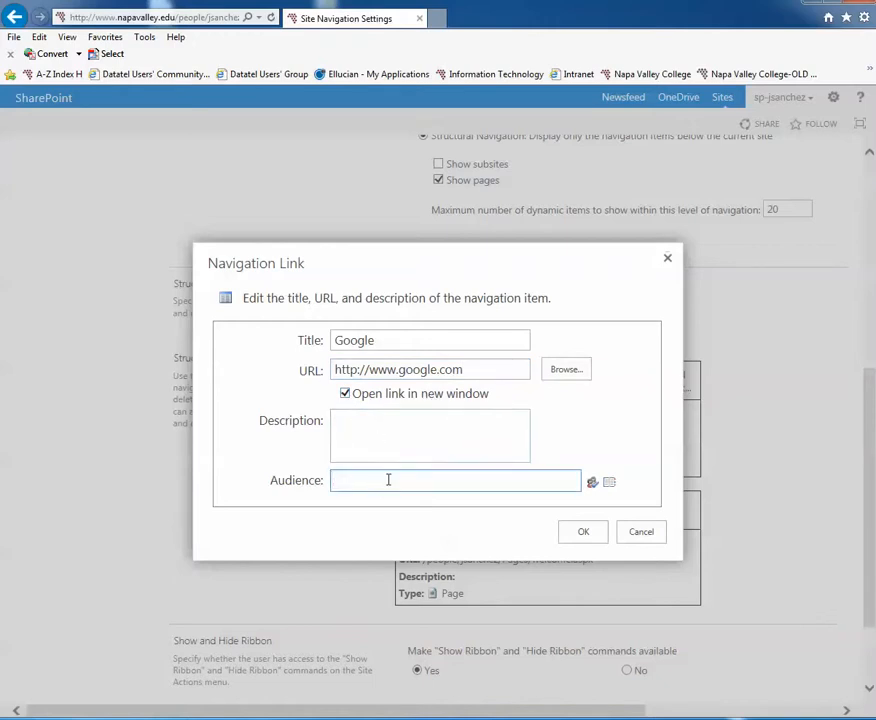
left_click(585, 533)
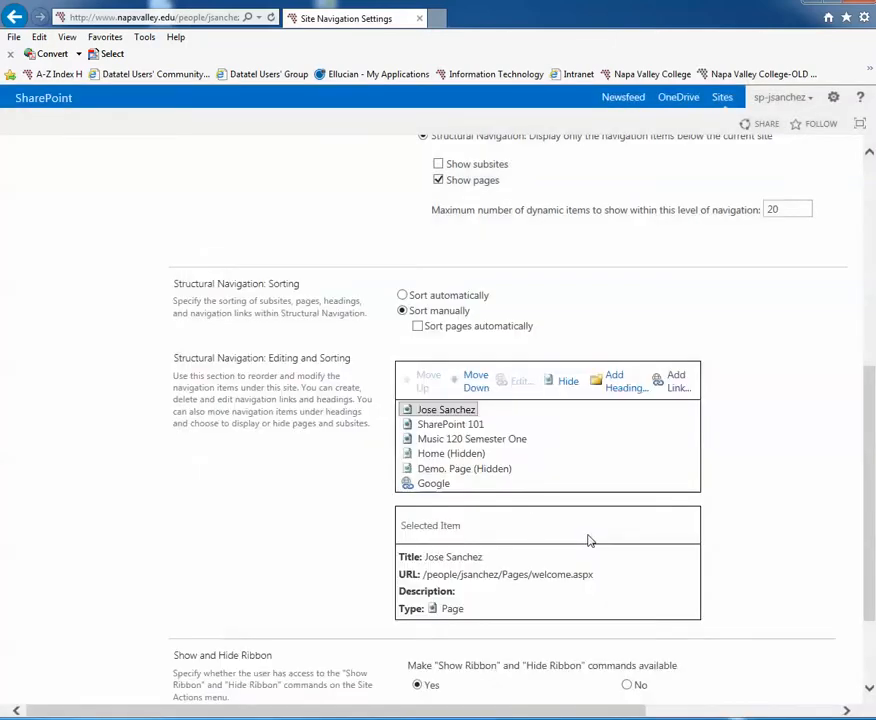
Open the Google link's properties for review and close them without changing anything.
left_click(435, 486)
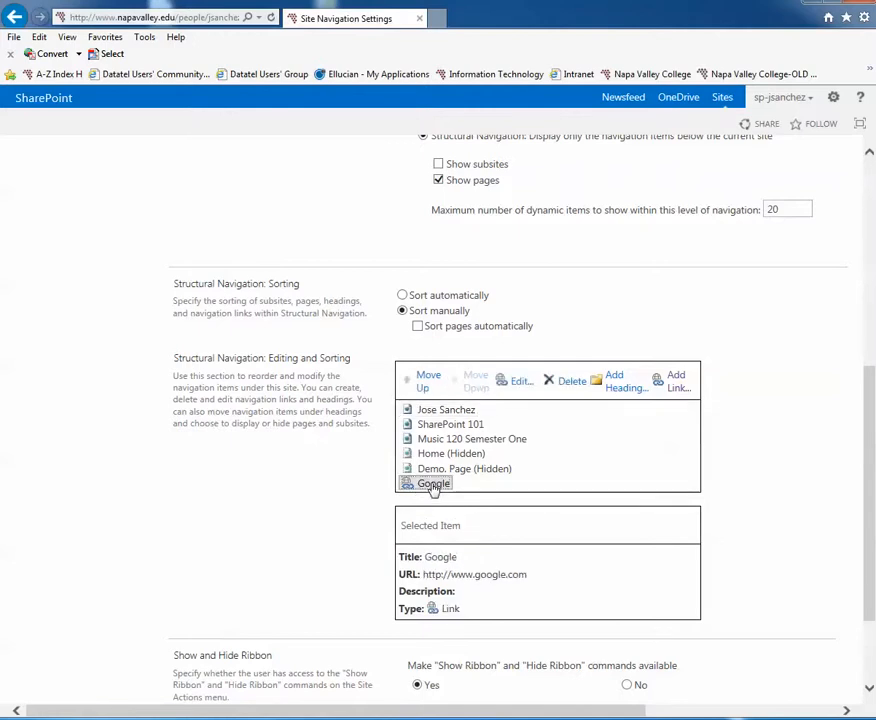
left_click(519, 382)
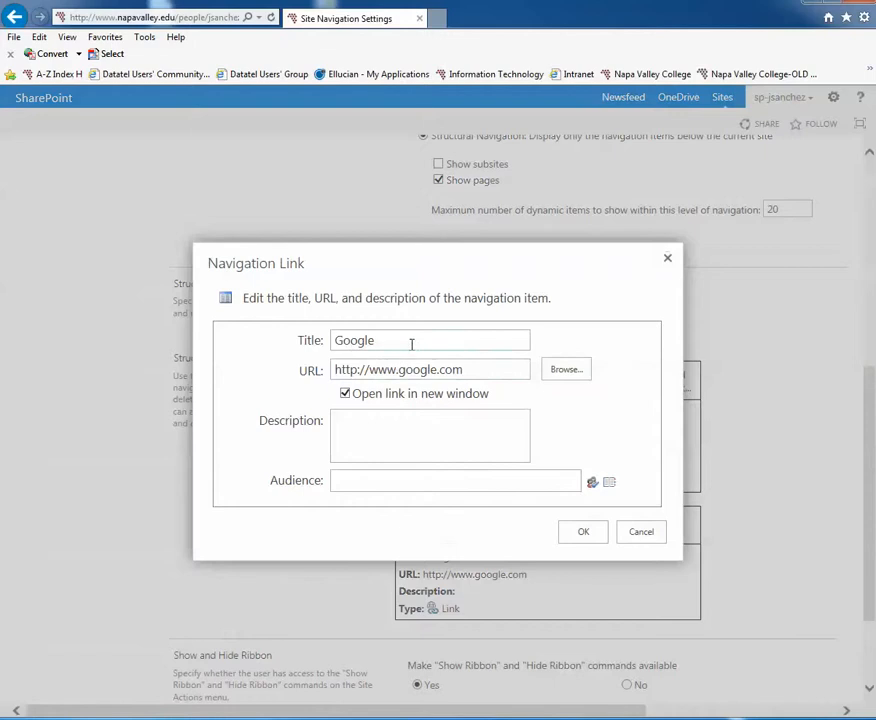
left_click(583, 534)
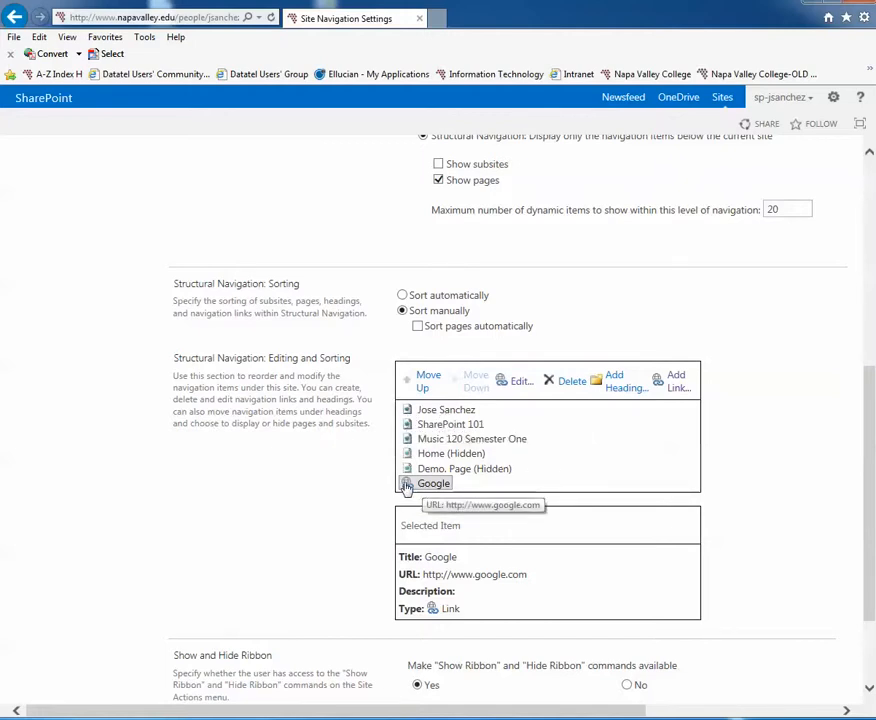
Add a navigation heading titled "This is a great first heading" with no URL.
scroll(406, 486, "down", 1)
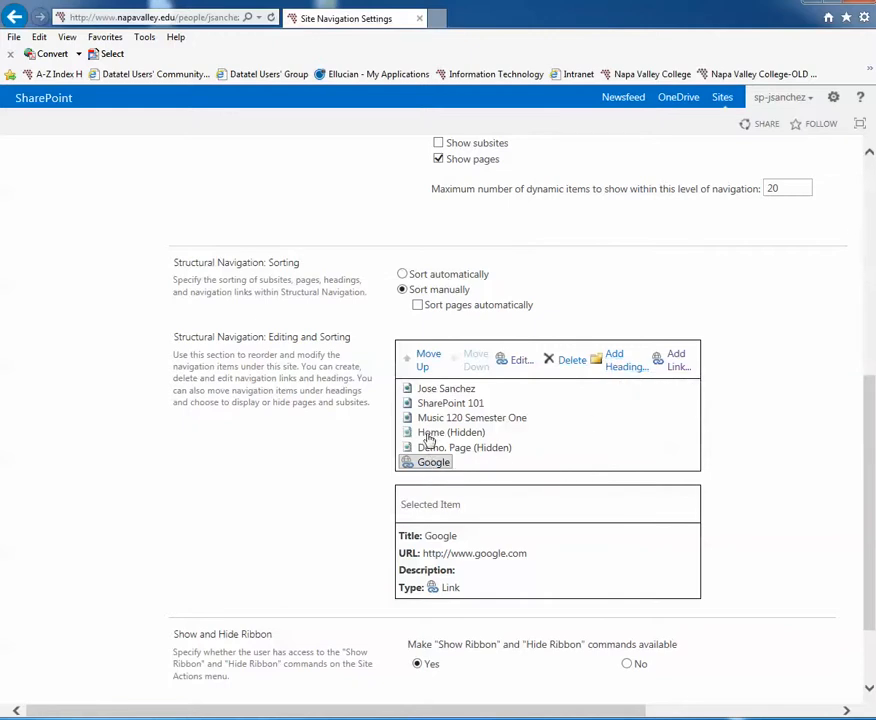
left_click(615, 361)
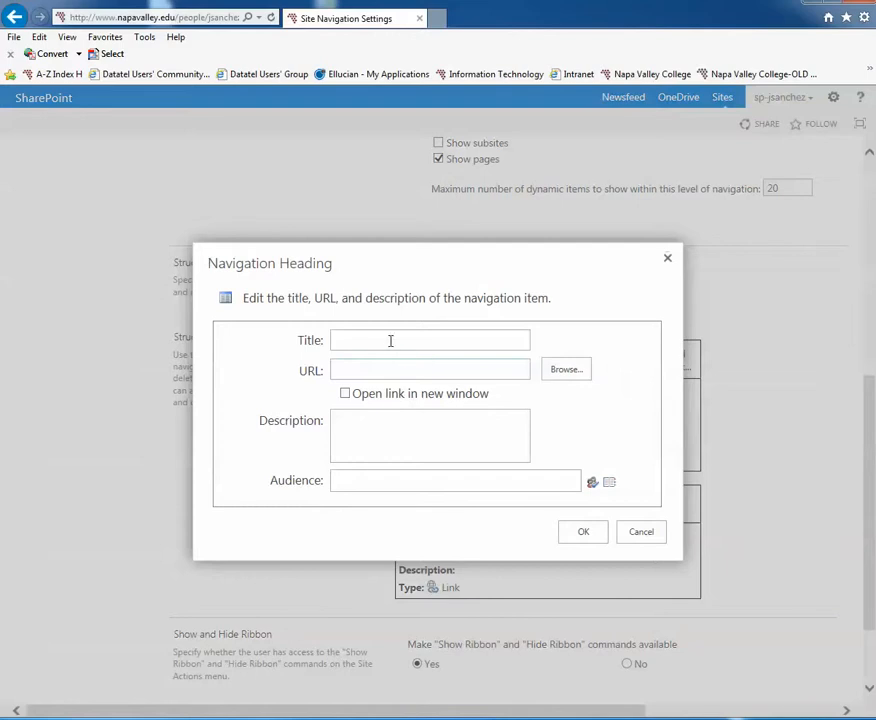
type("This is a great first heading")
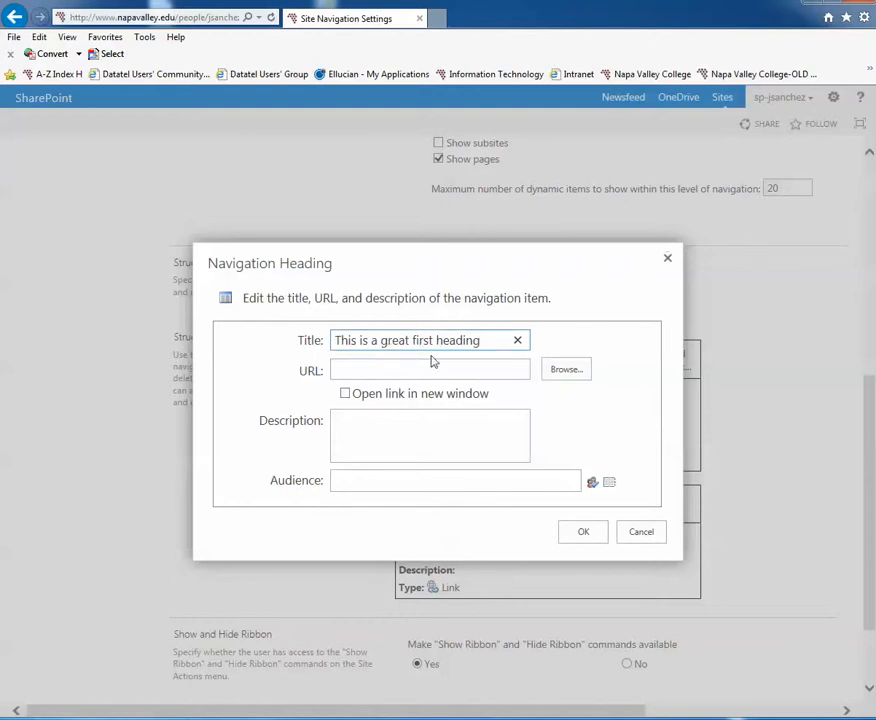
left_click(381, 370)
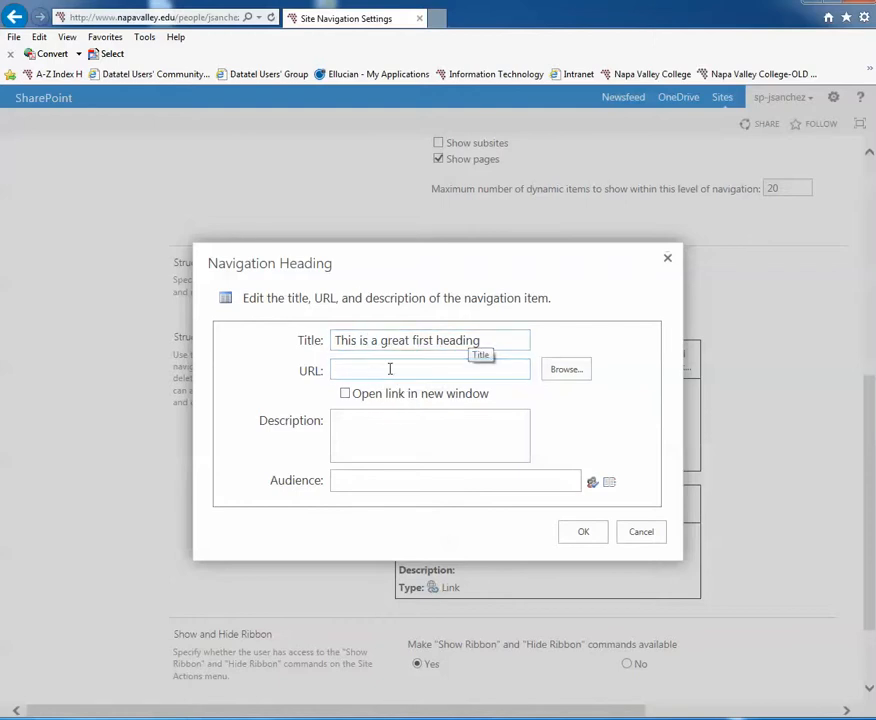
left_click(583, 533)
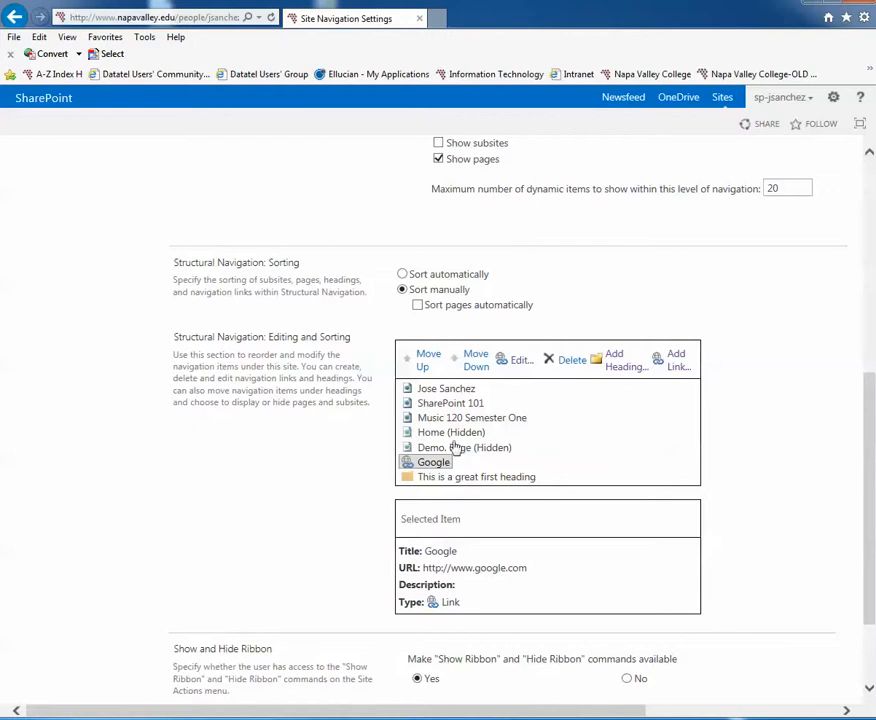
Move the Music 120 Semester One page down the list until it sits under the new heading.
left_click_drag(445, 419, 428, 416)
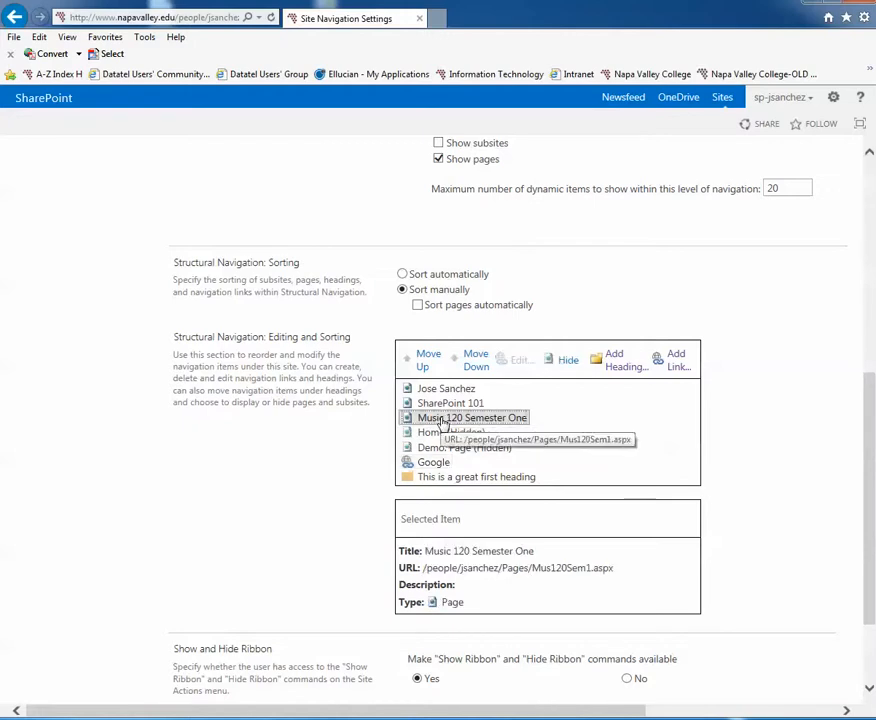
left_click(472, 363)
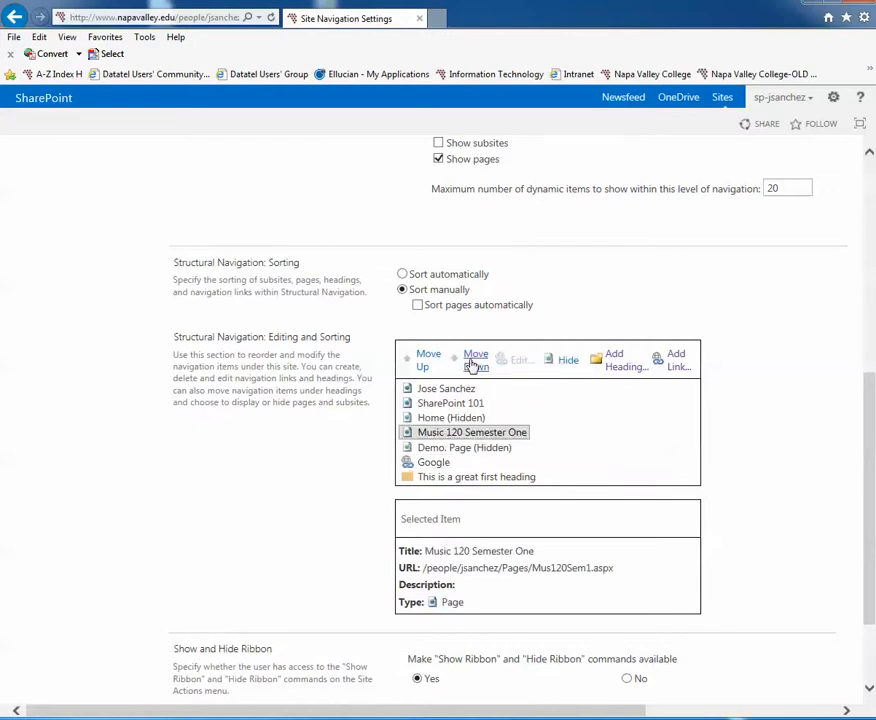
left_click(472, 362)
left_click(472, 363)
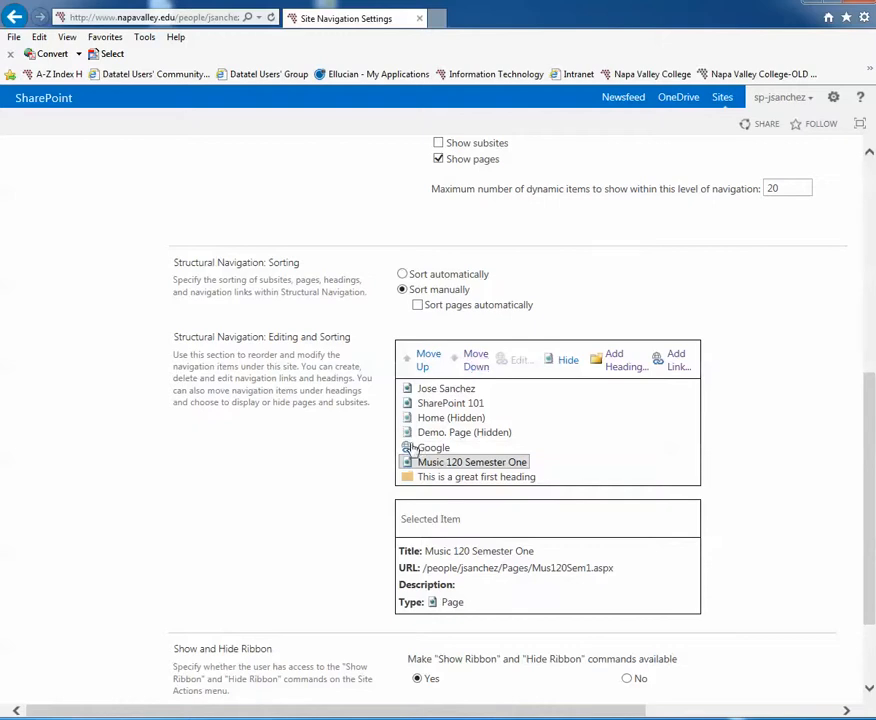
left_click(473, 362)
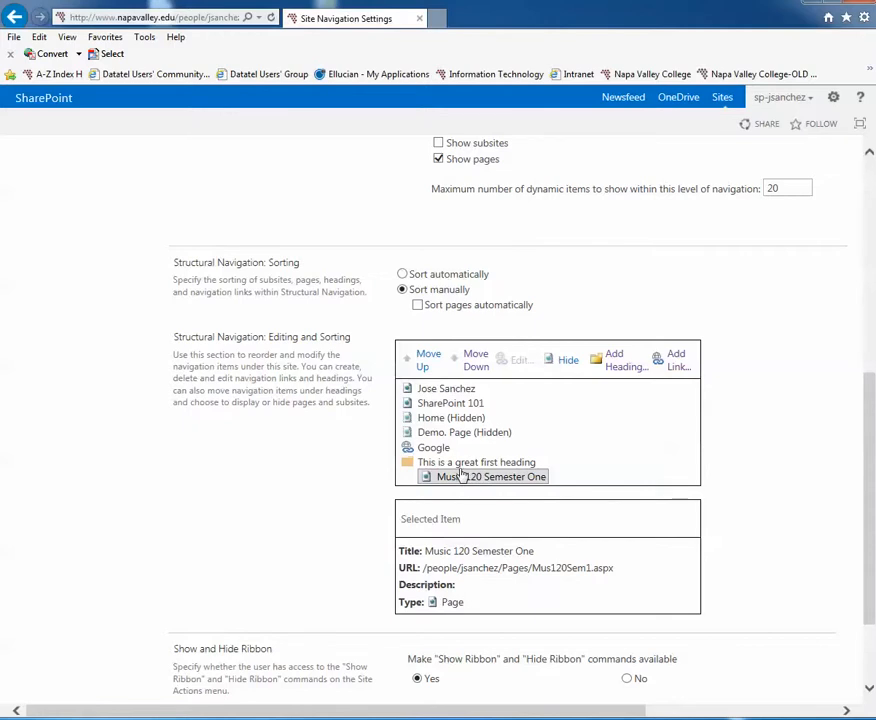
Move the Google link and the SharePoint 101 page under the heading, with SharePoint 101 placed first.
left_click(433, 447)
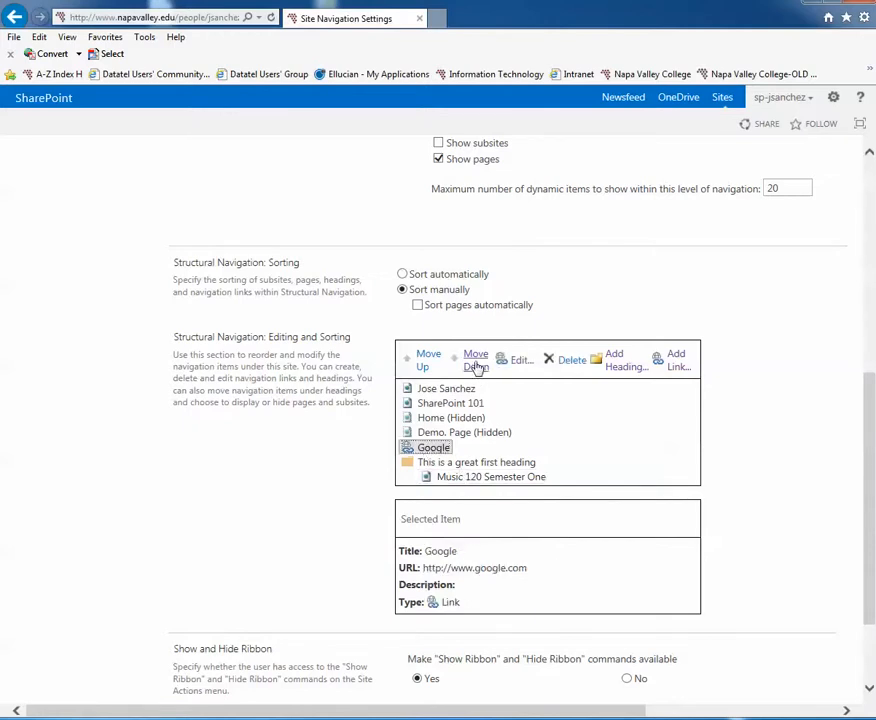
left_click(475, 362)
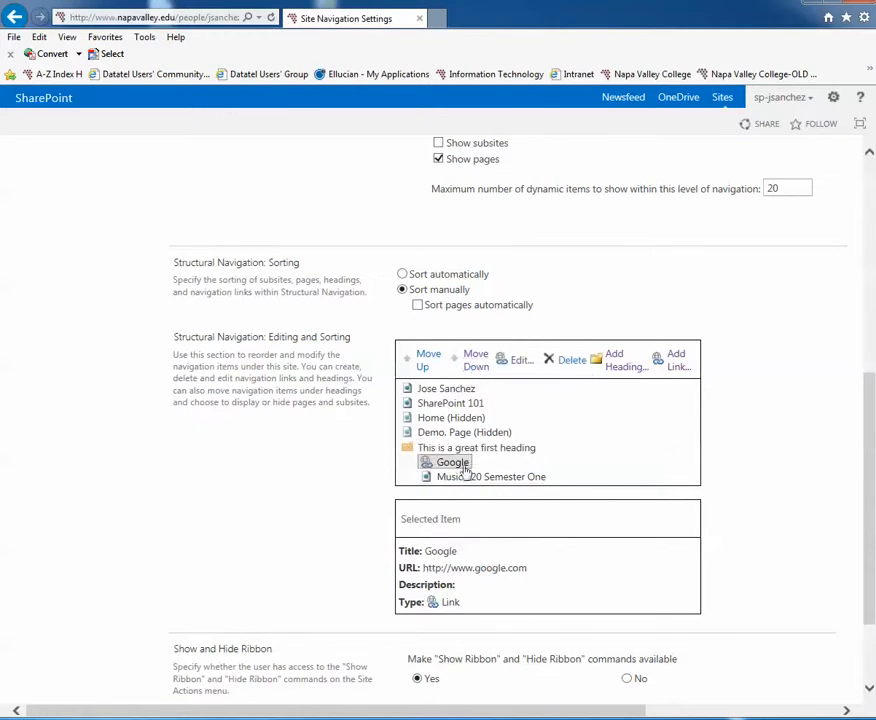
left_click(462, 402)
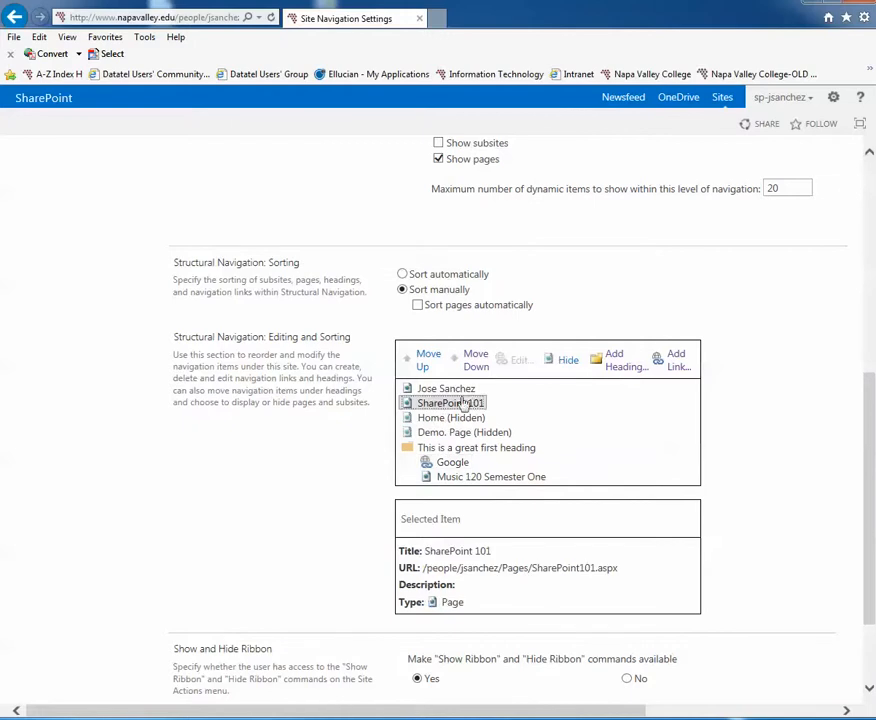
left_click(475, 362)
left_click(475, 362)
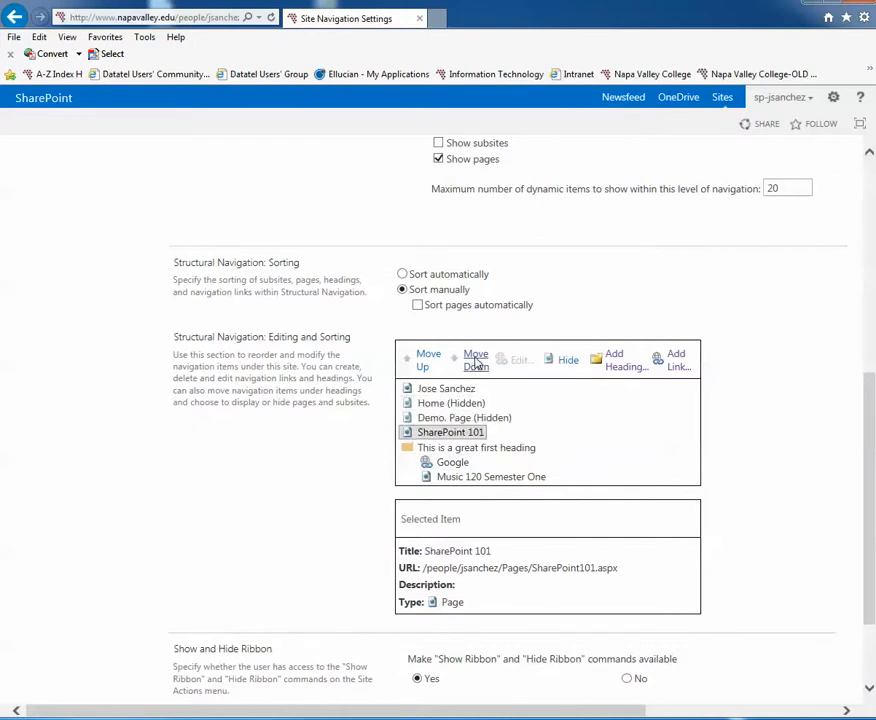
left_click(476, 363)
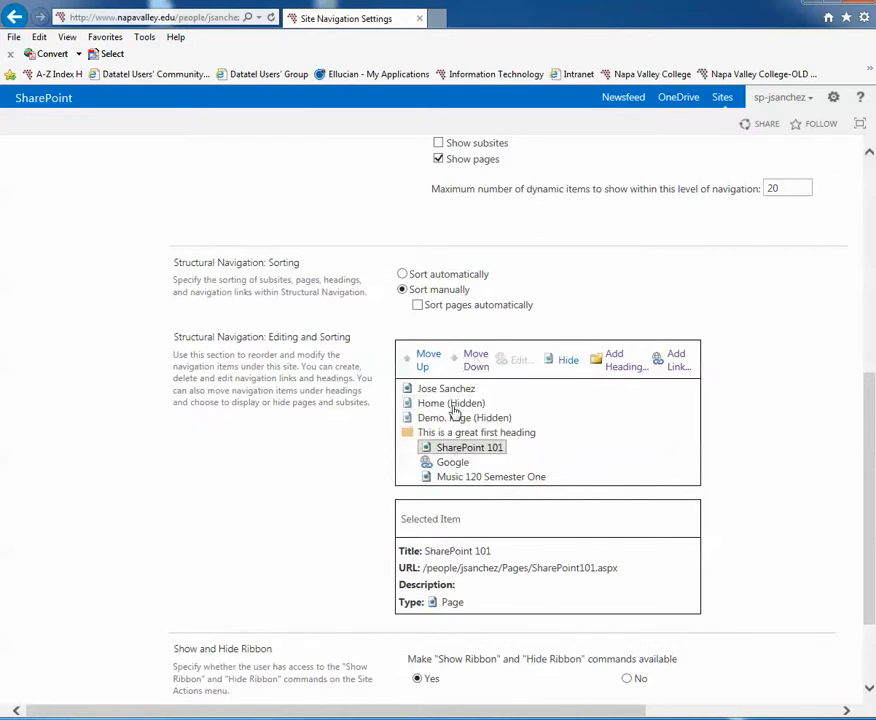
Show the hidden Home and Demo. Page items in the navigation and save the settings.
left_click(452, 404)
left_click(569, 362)
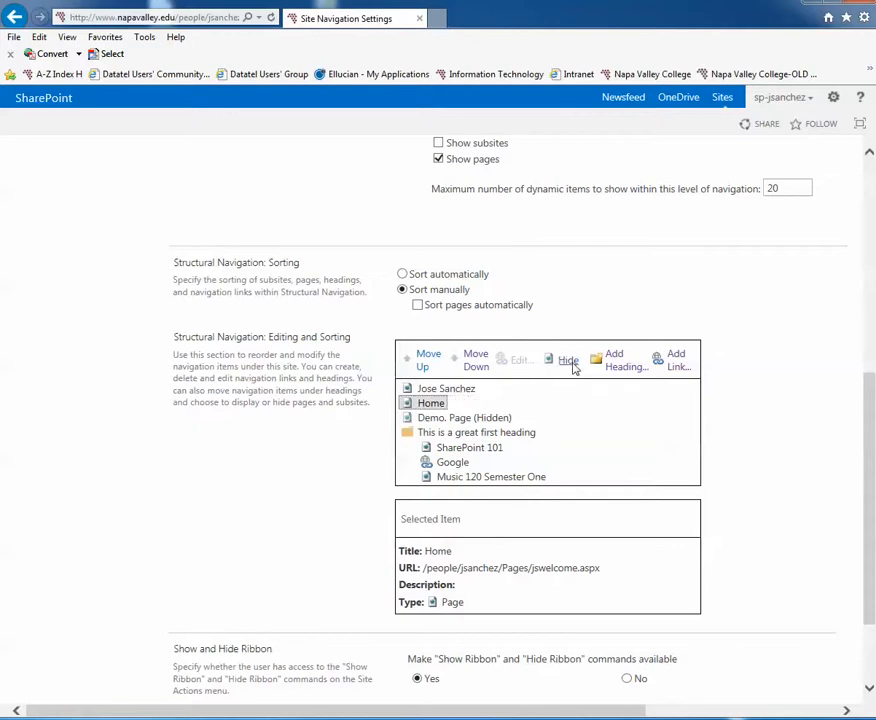
left_click(487, 418)
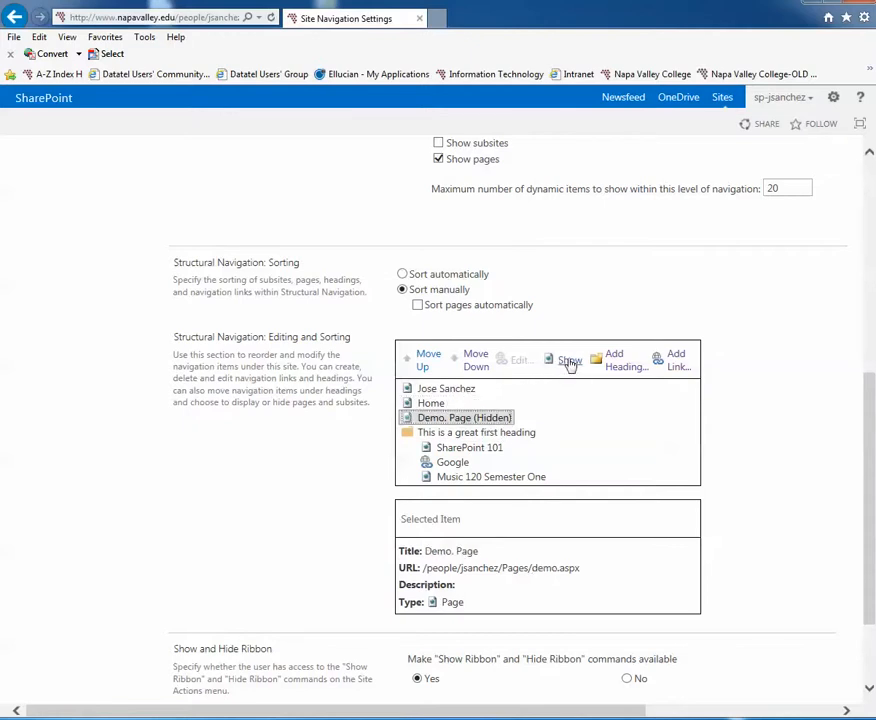
left_click(568, 362)
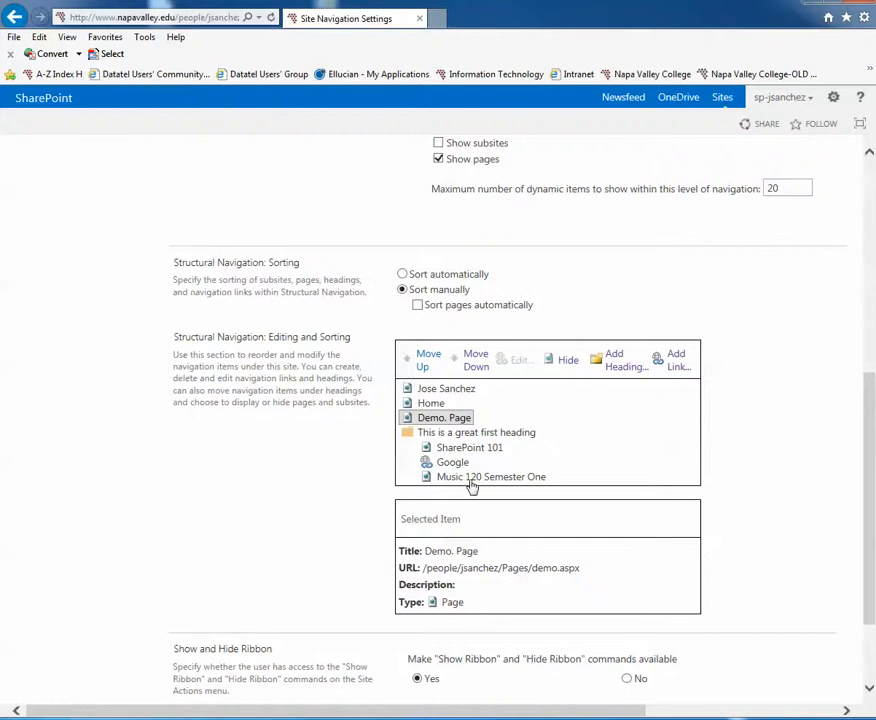
scroll(469, 485, "down", 2)
scroll(470, 475, "down", 1)
left_click(762, 634)
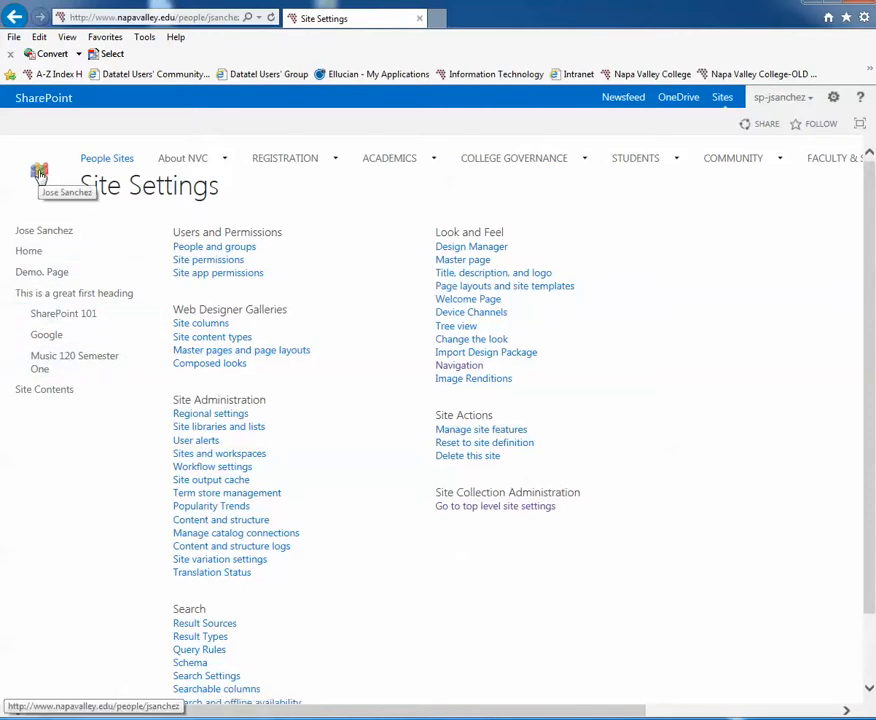
Open the site's welcome page and check the heading and its nested links in the side navigation.
left_click(39, 175)
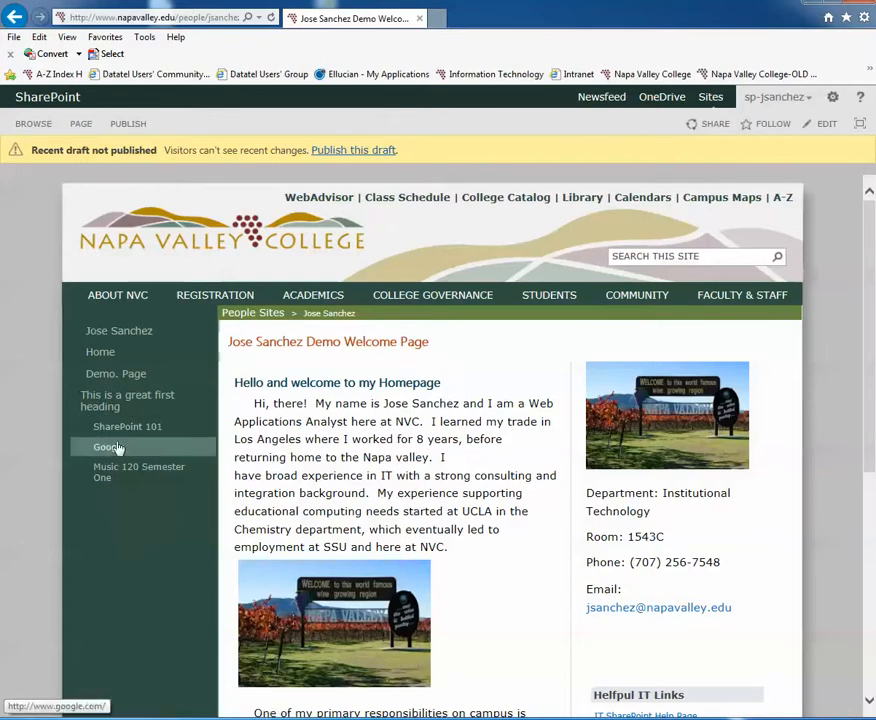
scroll(130, 480, "down", 1)
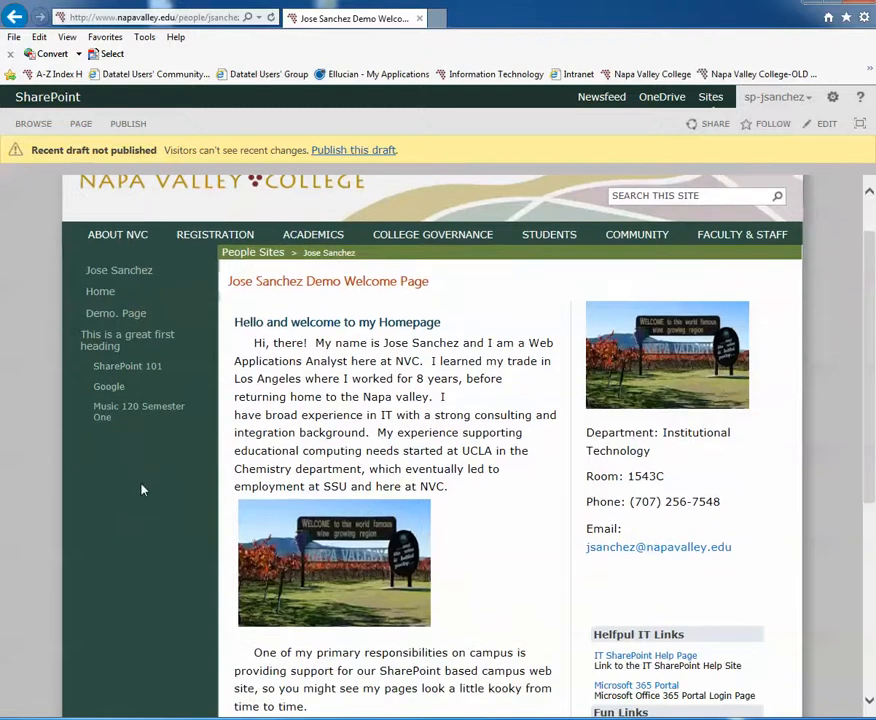
scroll(141, 490, "up", 1)
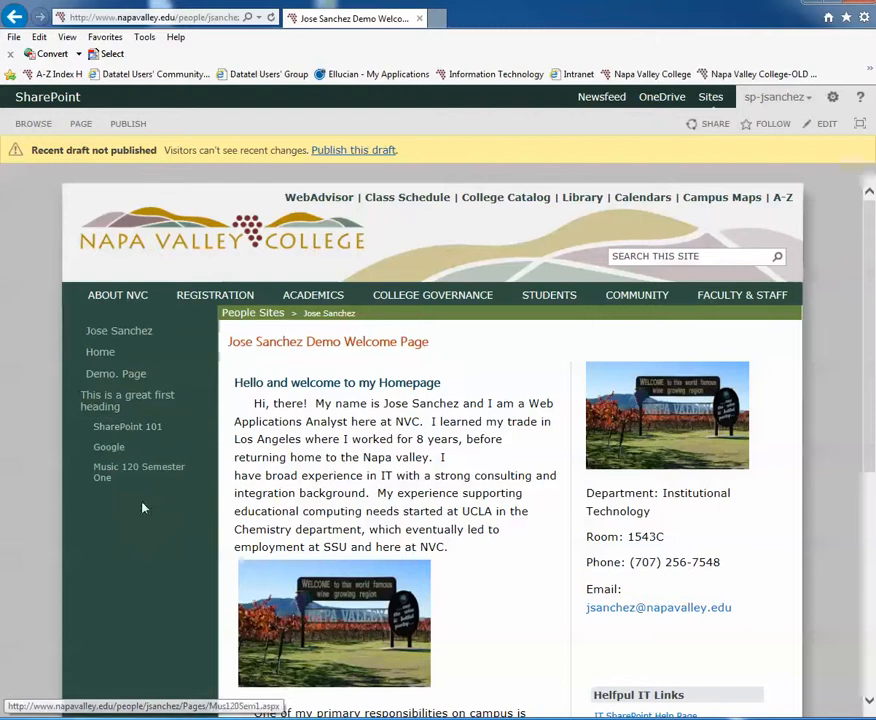
scroll(143, 551, "down", 1)
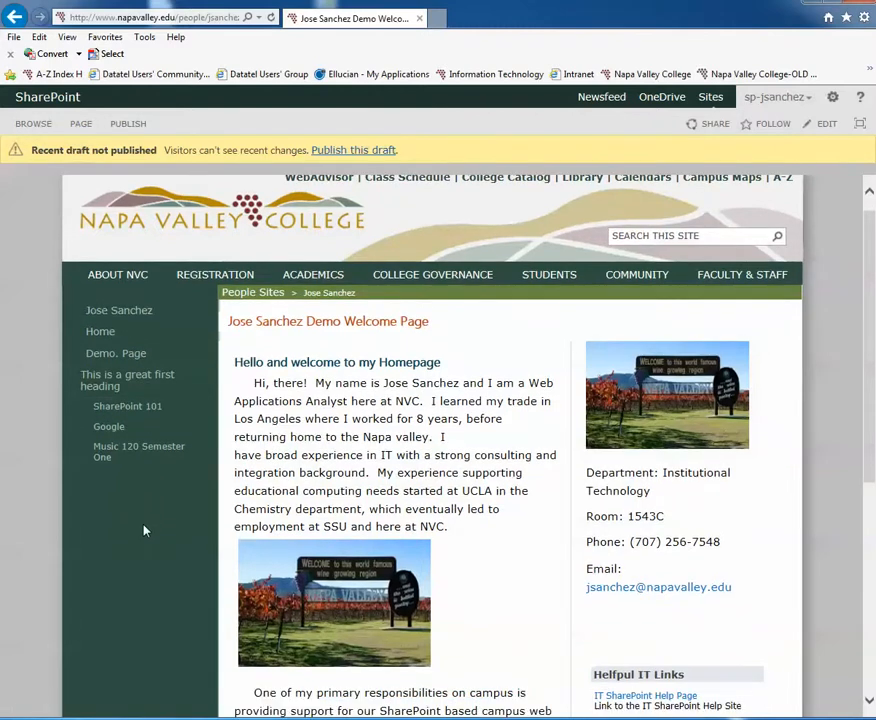
scroll(139, 524, "down", 1)
scroll(137, 545, "up", 2)
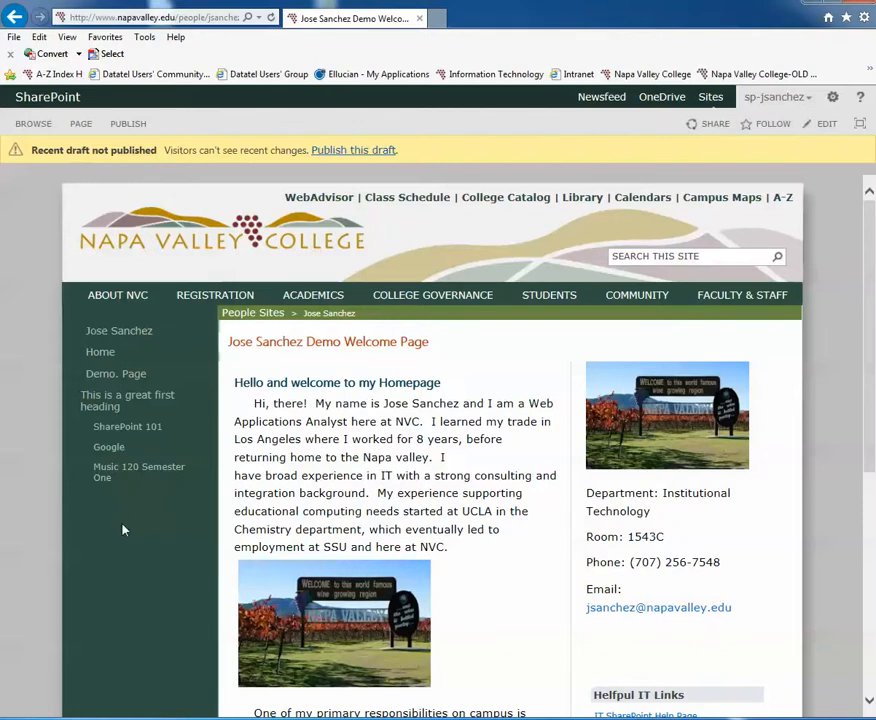
scroll(121, 573, "down", 2)
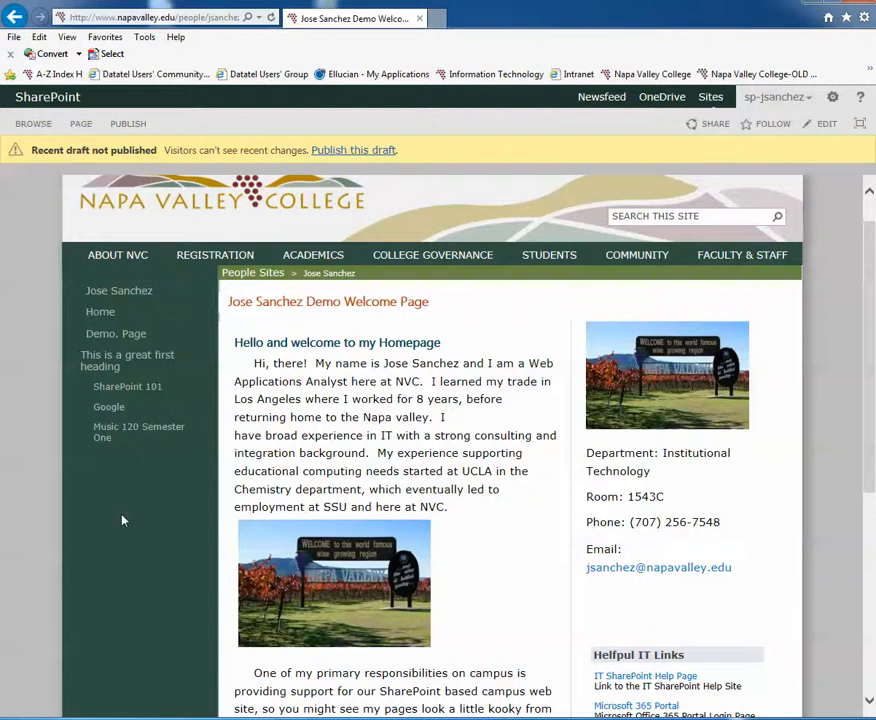
scroll(122, 520, "up", 2)
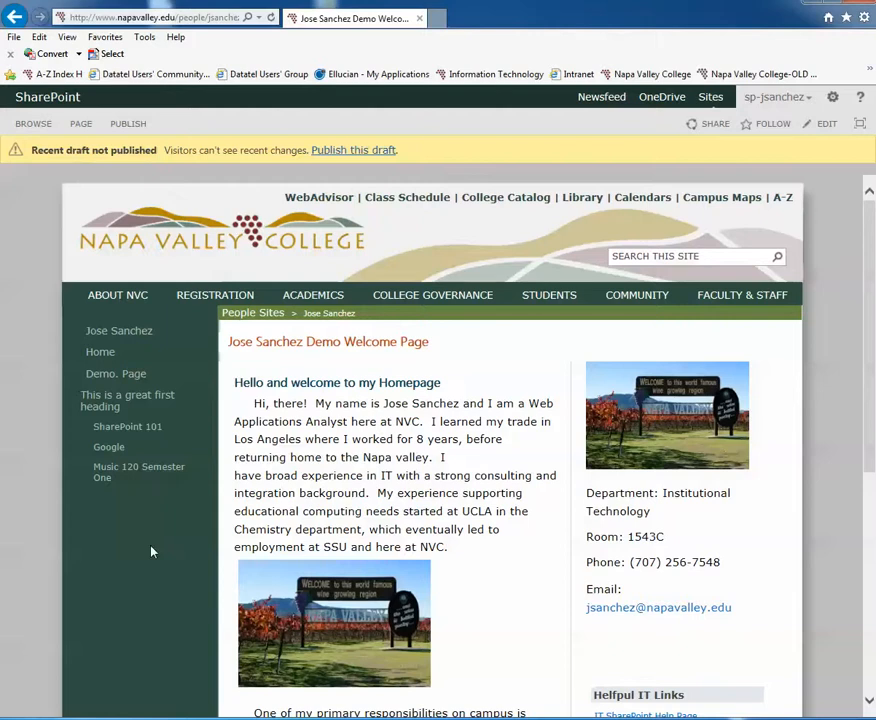
scroll(152, 551, "down", 1)
scroll(156, 528, "up", 1)
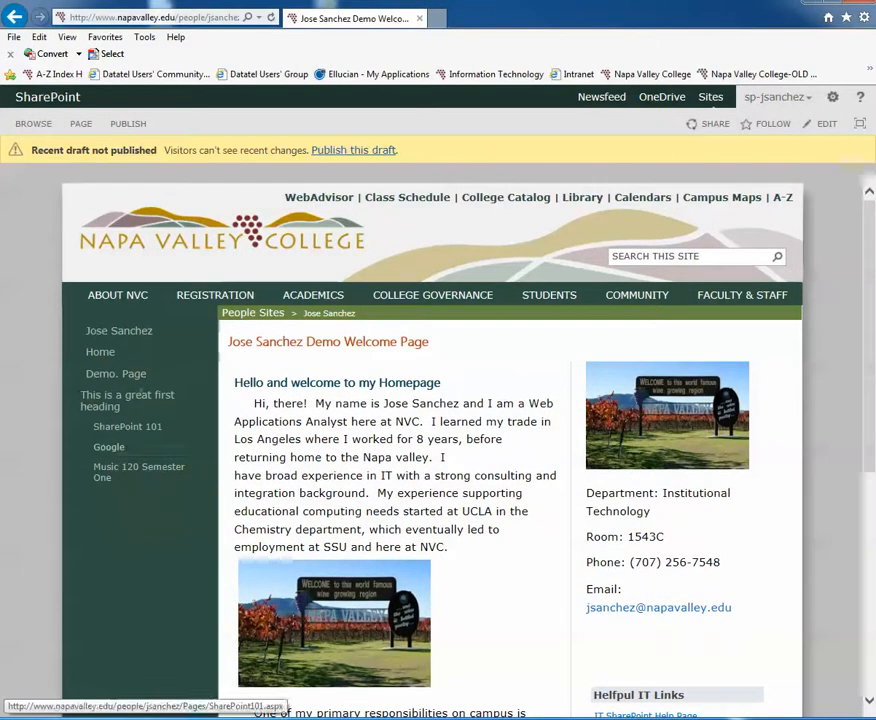
Compare the welcome page's side navigation with its body text and the Helpful IT Links and Fun Links lists.
scroll(106, 463, "down", 1)
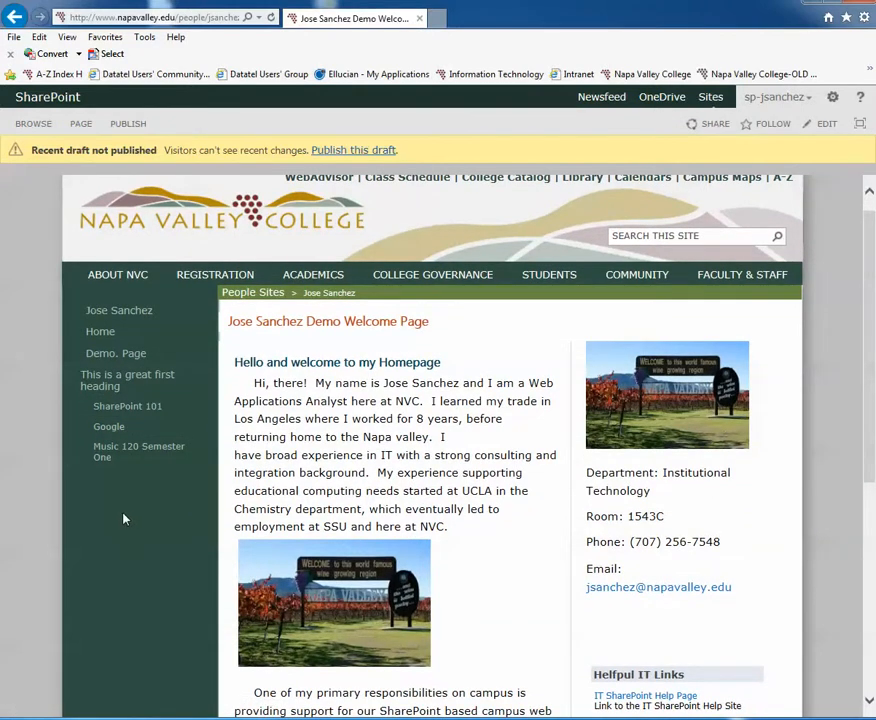
scroll(122, 520, "down", 1)
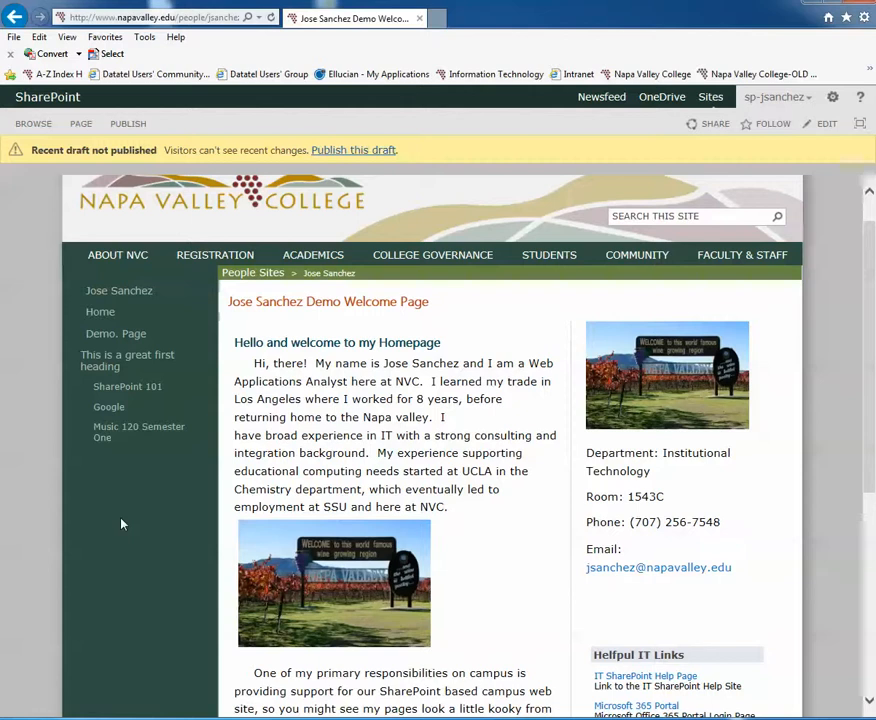
scroll(122, 522, "down", 1)
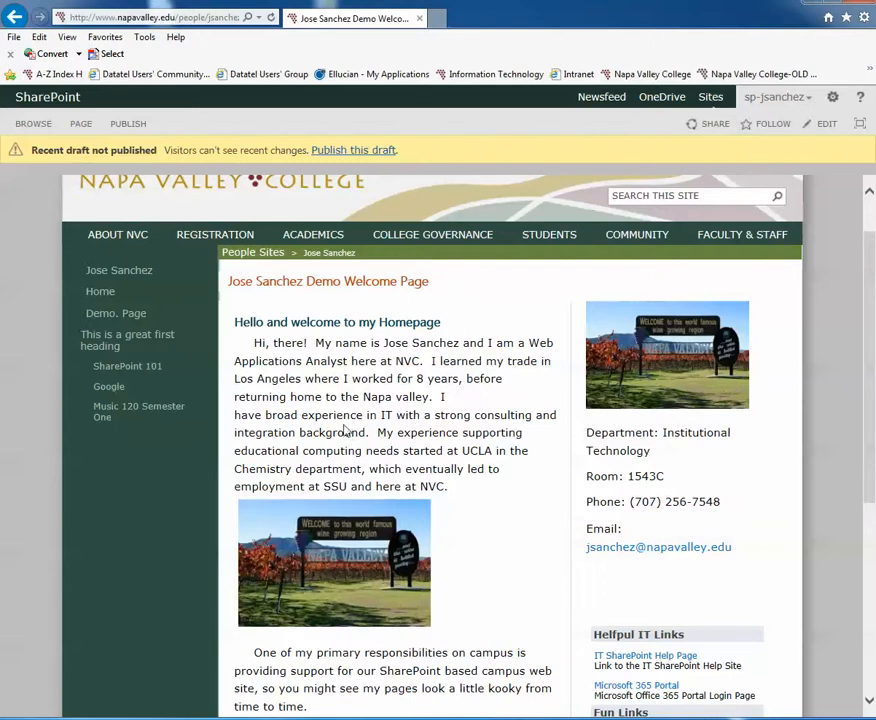
scroll(378, 420, "down", 2)
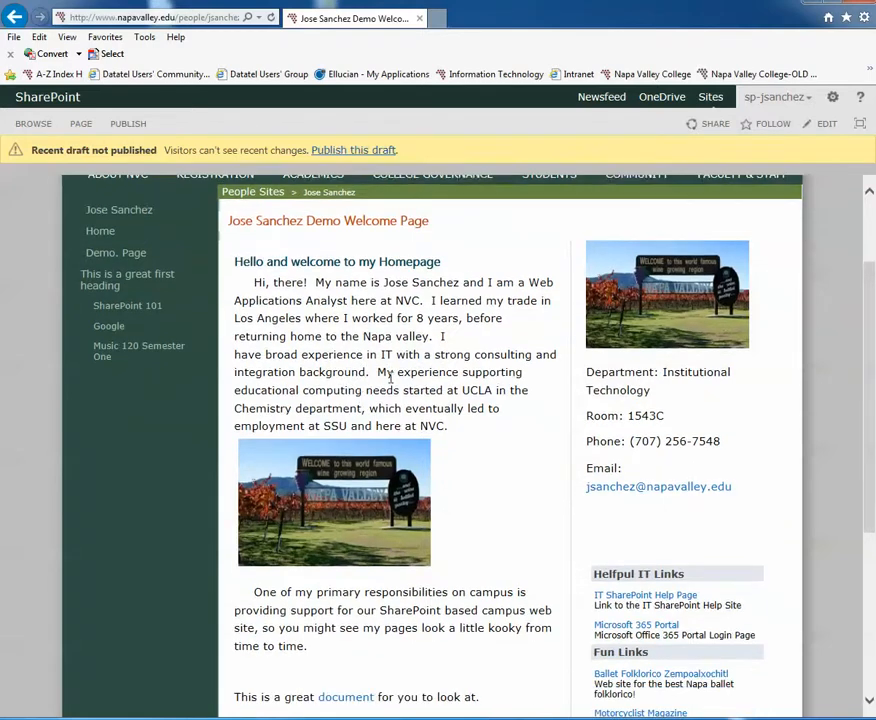
scroll(390, 377, "down", 1)
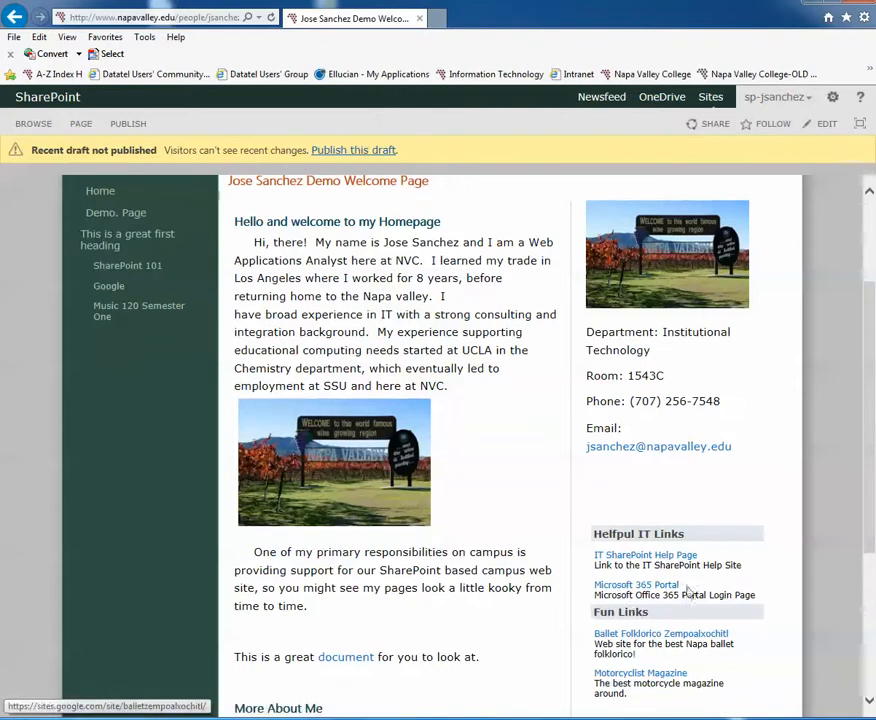
scroll(643, 659, "down", 1)
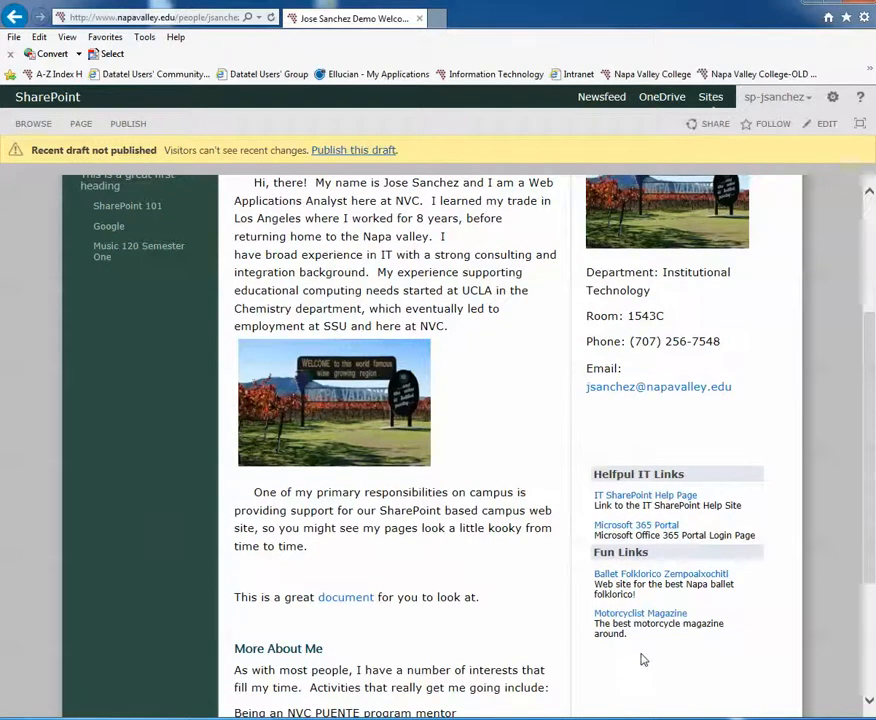
scroll(643, 659, "up", 4)
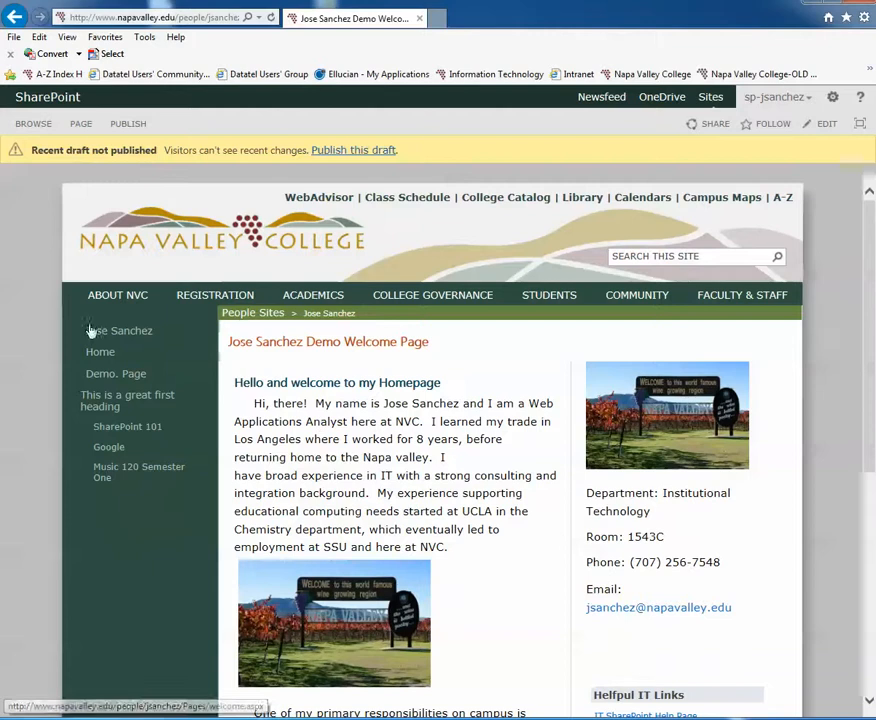